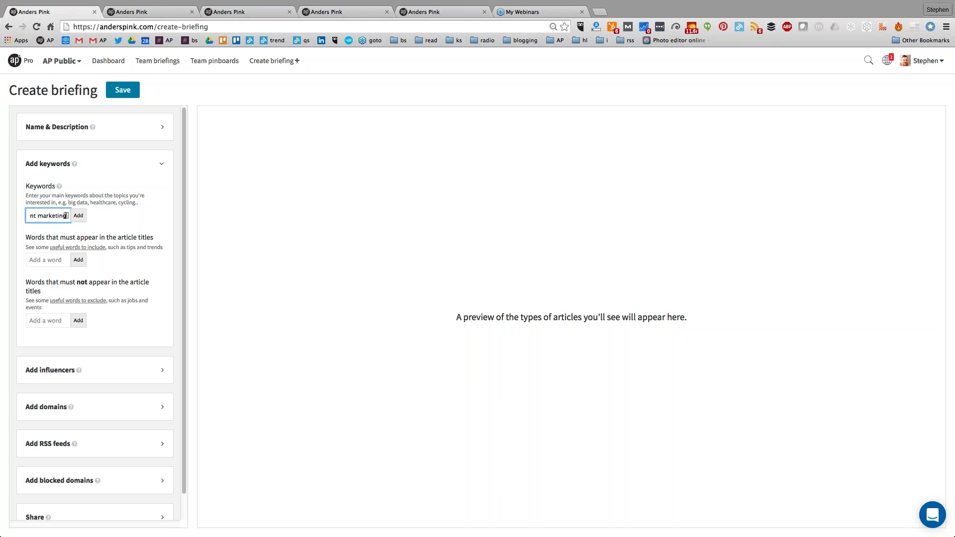
# Add "content marketing" and "facebook marketing" as the briefing's keywords.
pyautogui.press('Return')
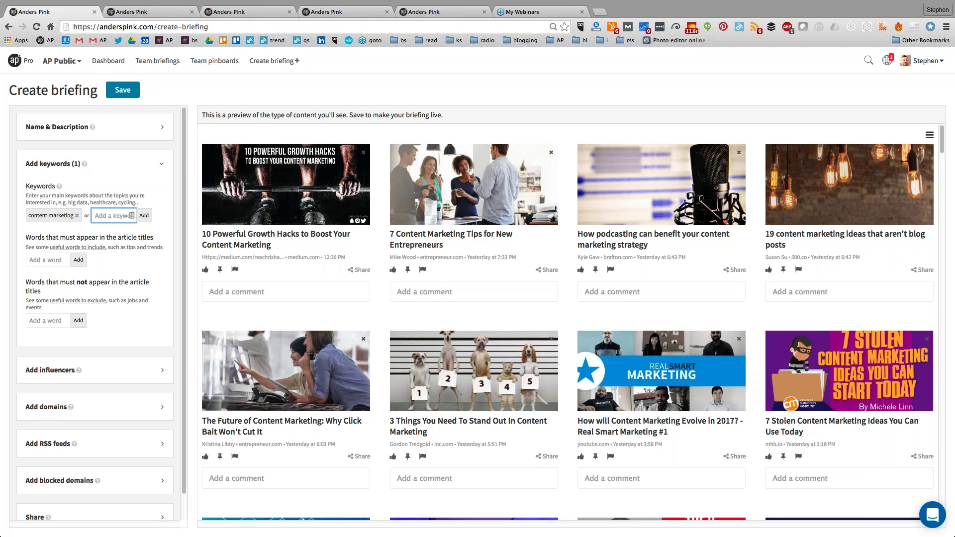
pyautogui.write('facebo')
pyautogui.write('ok marketing')
pyautogui.press('Return')
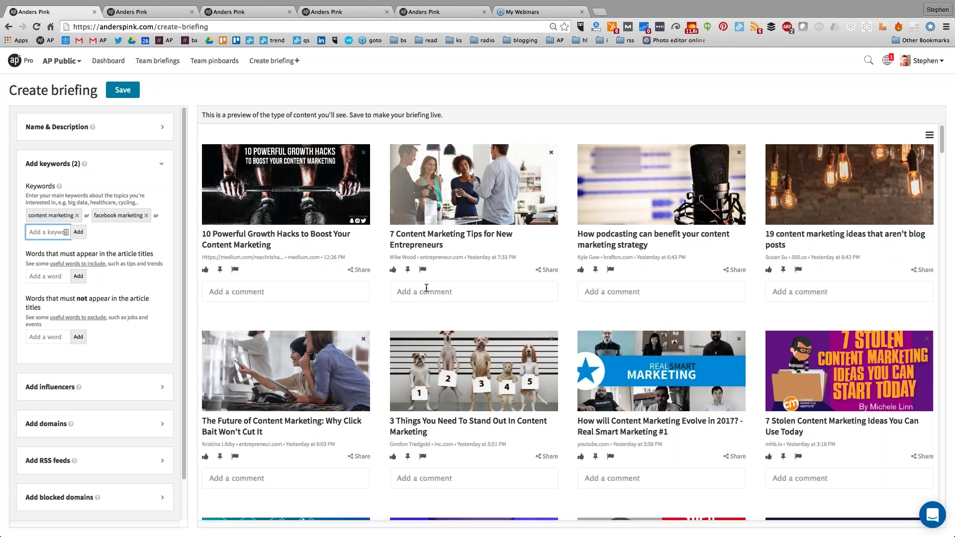
# Add "tips" and "how to" as words that must appear in the article titles.
pyautogui.scroll(-6, 426, 287)
pyautogui.click(48, 276)
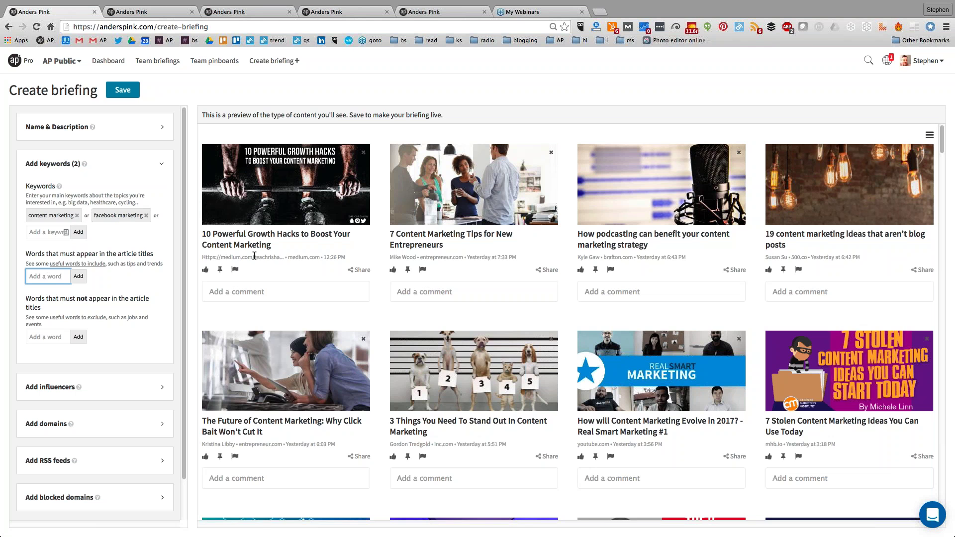
pyautogui.write('tips')
pyautogui.press('Return')
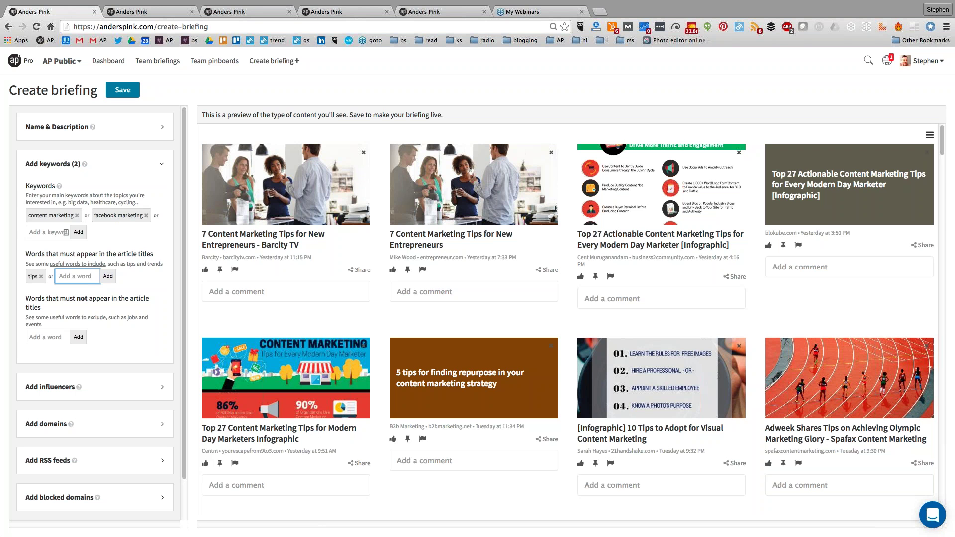
pyautogui.write('how to')
pyautogui.press('Return')
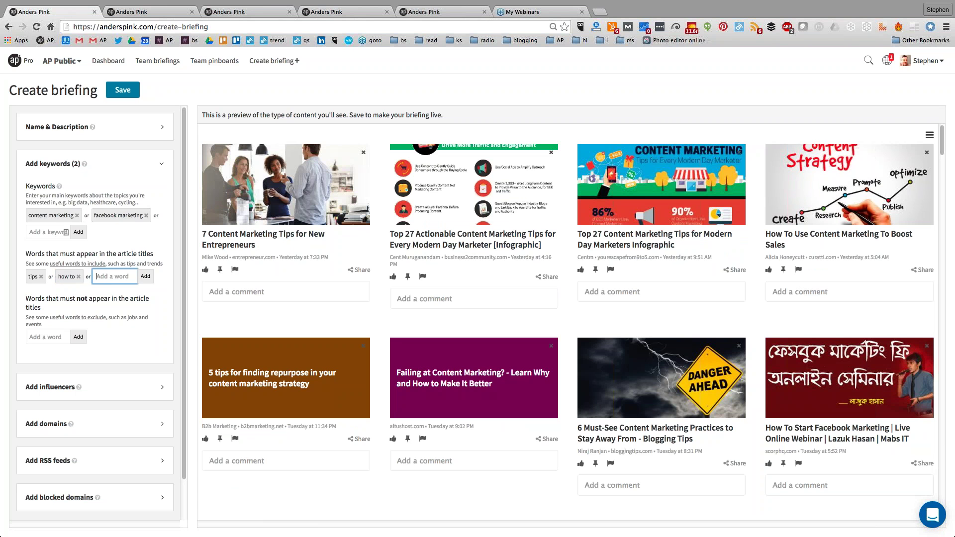
# Add all the suggested Practical content words to the words required in article titles.
pyautogui.click(61, 264)
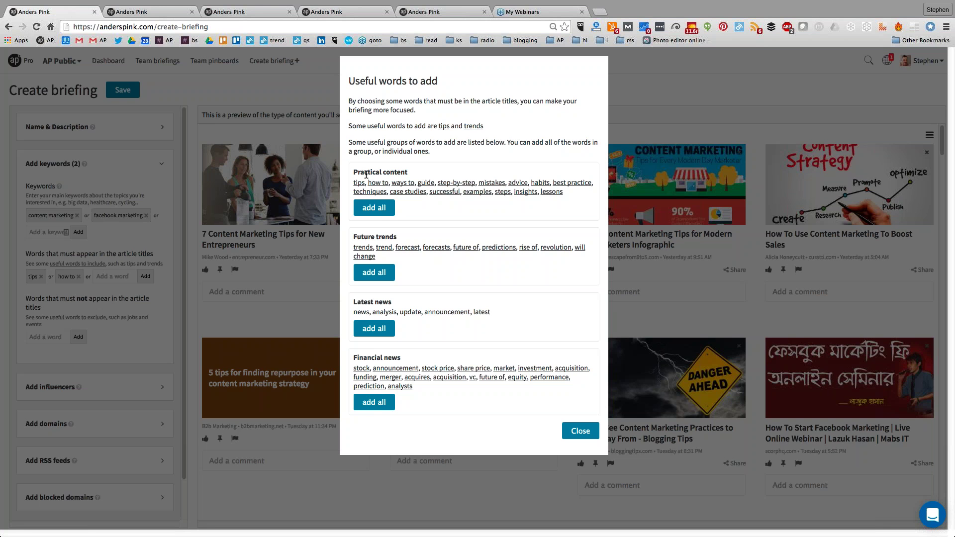
pyautogui.click(378, 212)
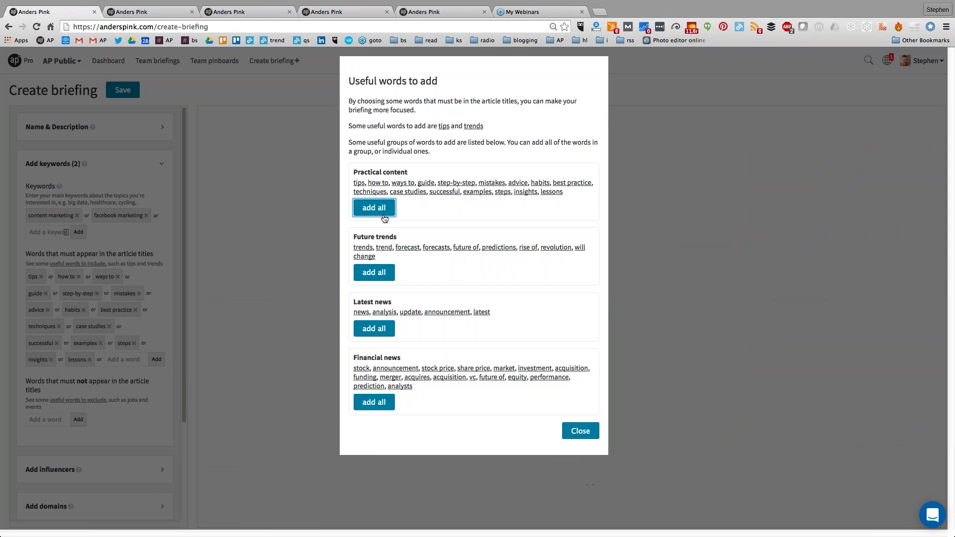
pyautogui.click(582, 432)
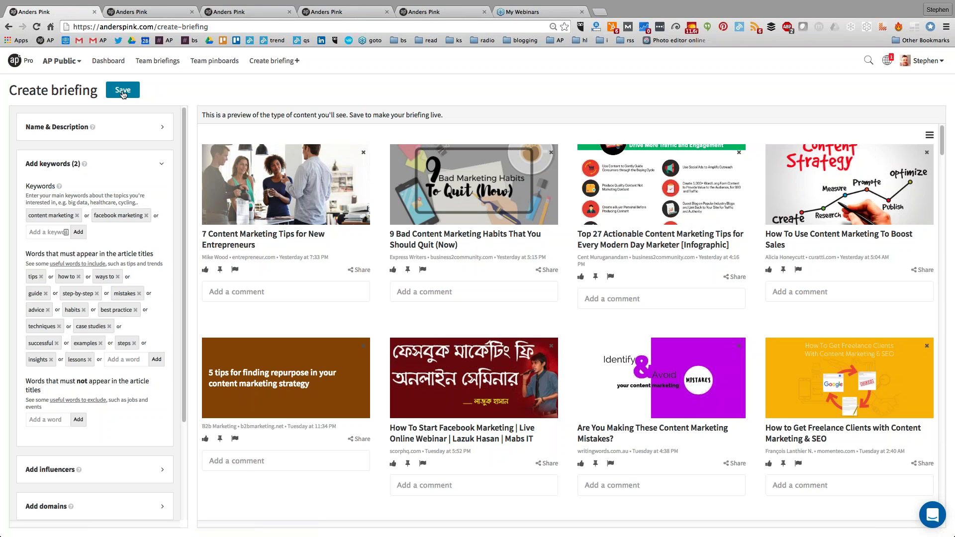
# Add "jobs" as a word that must not appear in the article titles.
pyautogui.scroll(-1, 94, 313)
pyautogui.scroll(-1, 95, 313)
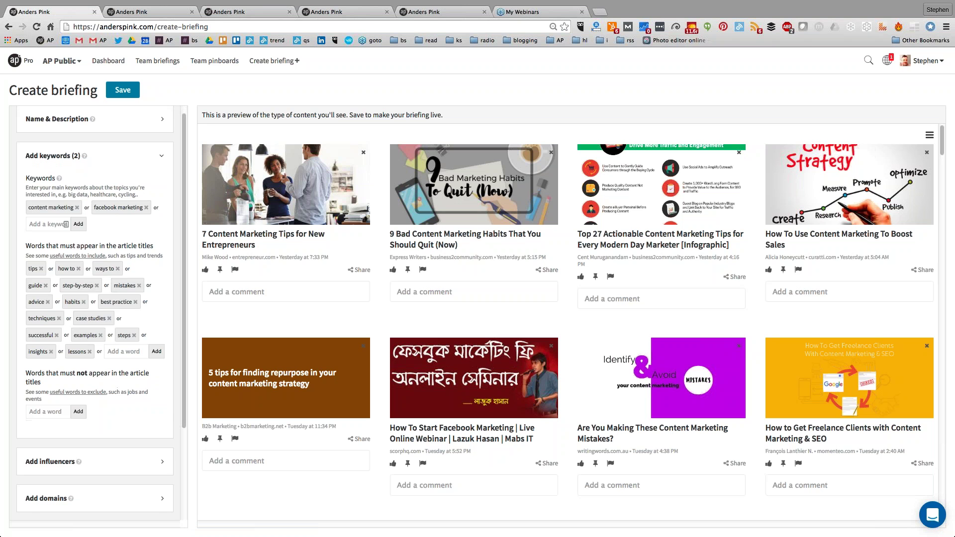
pyautogui.scroll(-5, 95, 314)
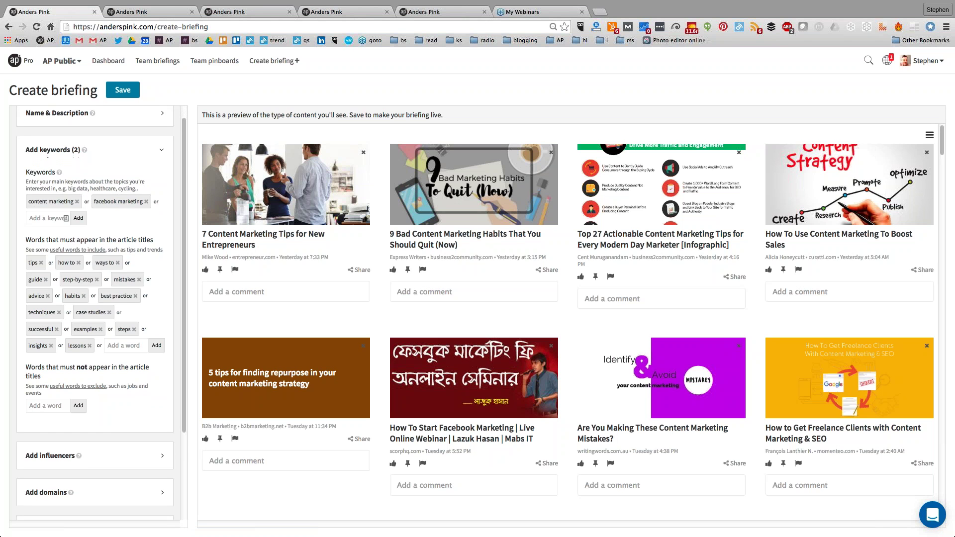
pyautogui.scroll(-3, 95, 313)
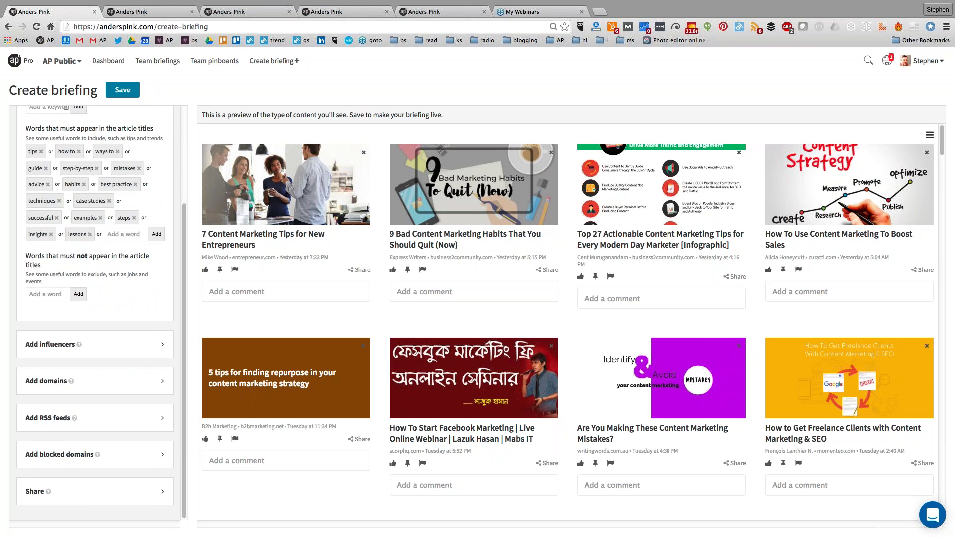
pyautogui.click(45, 294)
pyautogui.write('jobs')
pyautogui.press('Return')
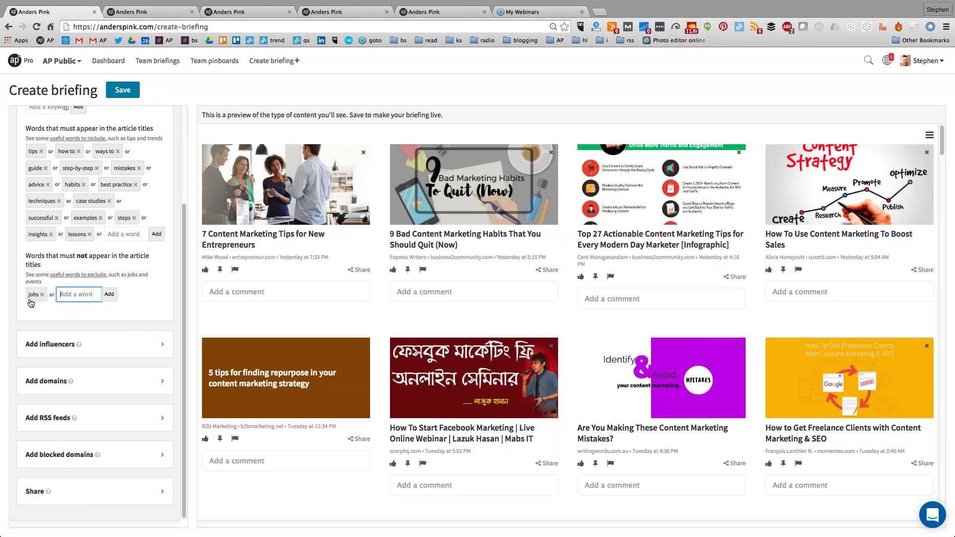
# Add all the suggested useful words to exclude to the words barred from article titles.
pyautogui.click(77, 274)
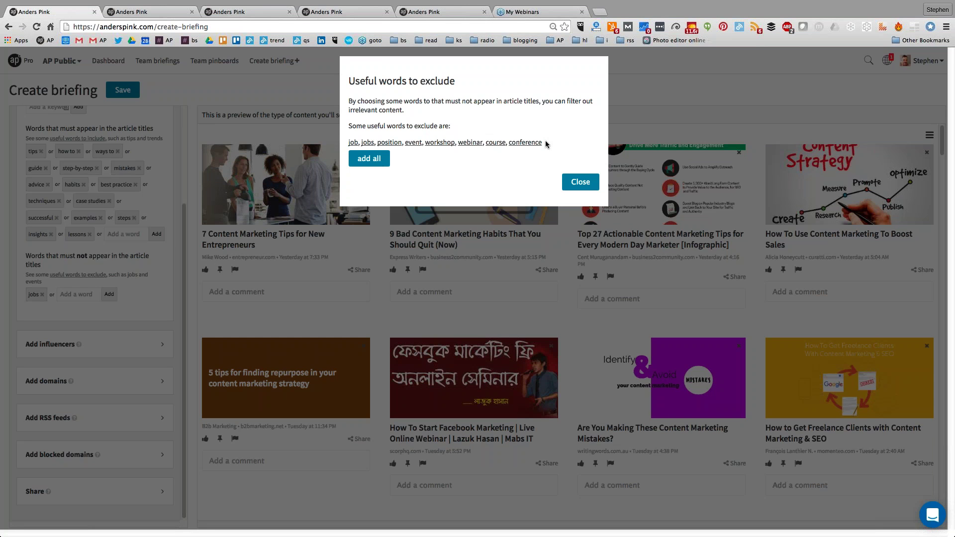
pyautogui.click(356, 159)
pyautogui.click(592, 182)
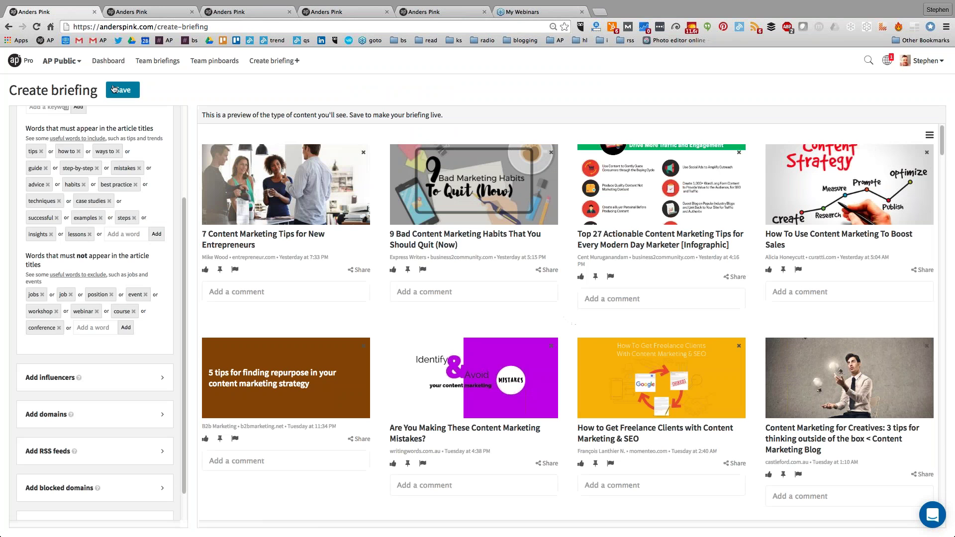
# Add the first three suggested influencers on the chosen topics to the briefing.
pyautogui.scroll(-2, 84, 230)
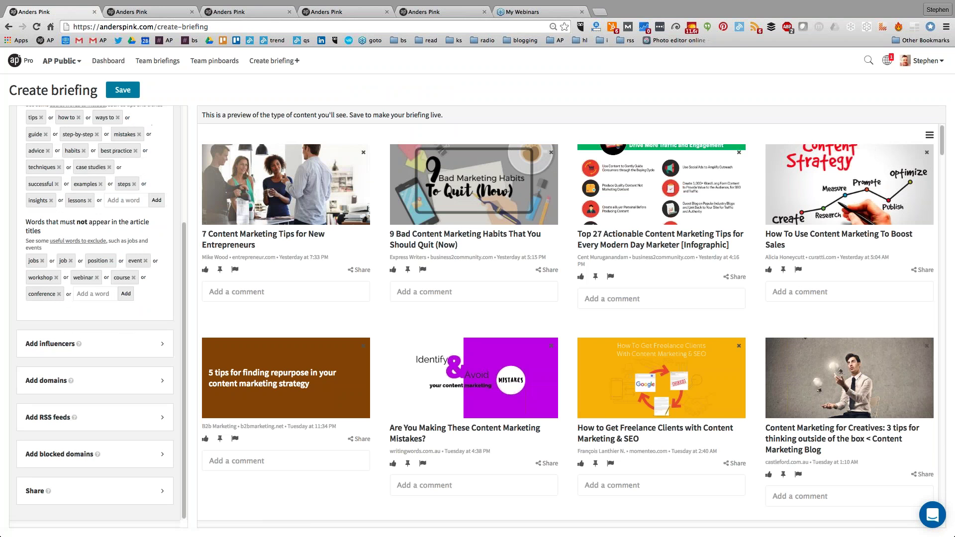
pyautogui.click(90, 344)
pyautogui.scroll(-5, 90, 298)
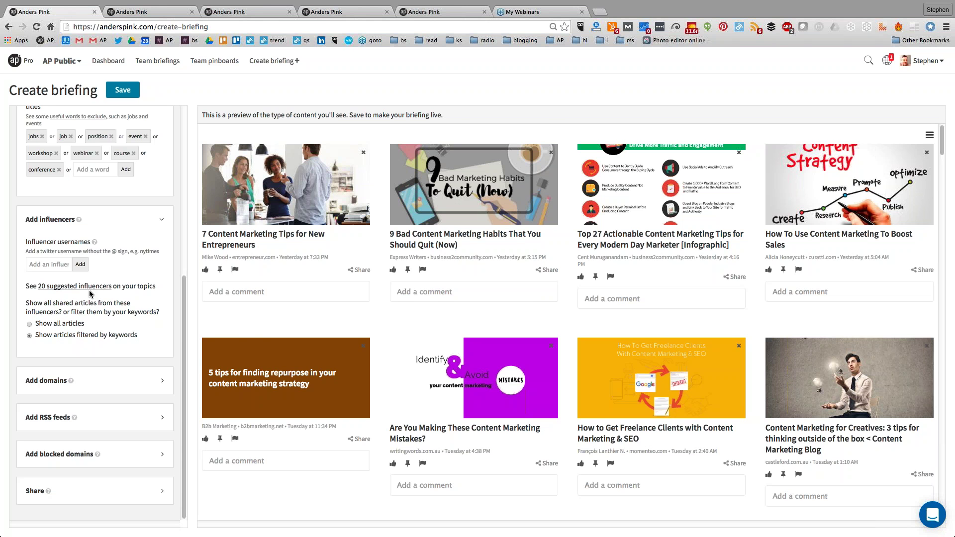
pyautogui.click(90, 287)
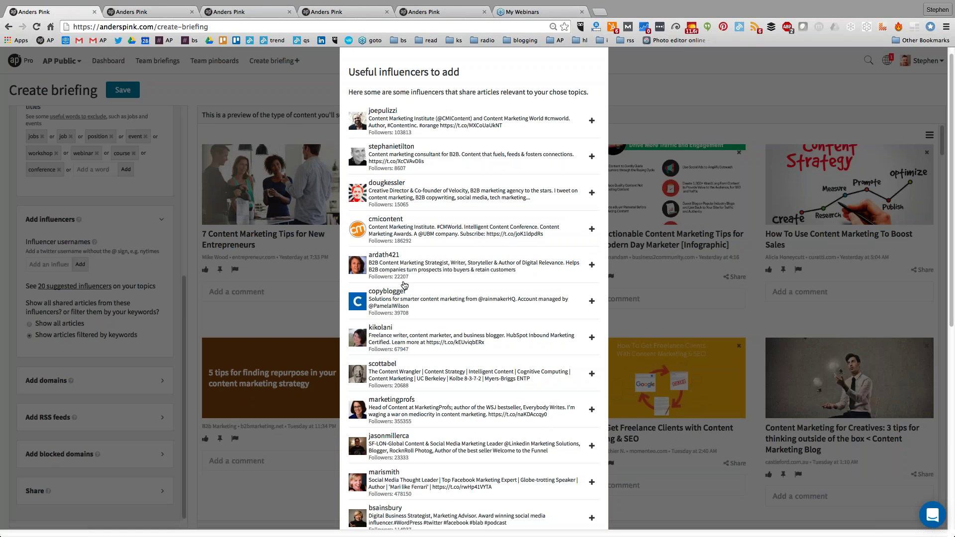
pyautogui.click(397, 120)
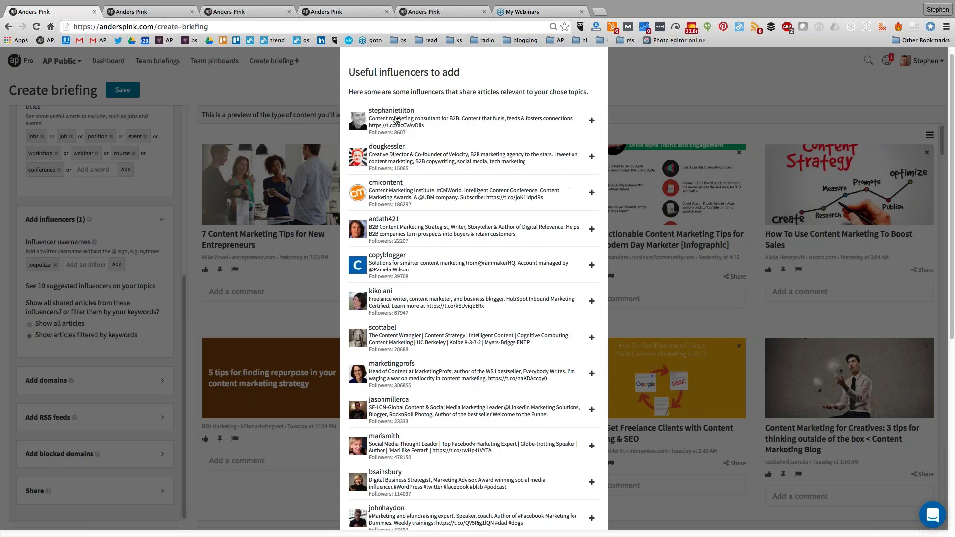
pyautogui.click(404, 156)
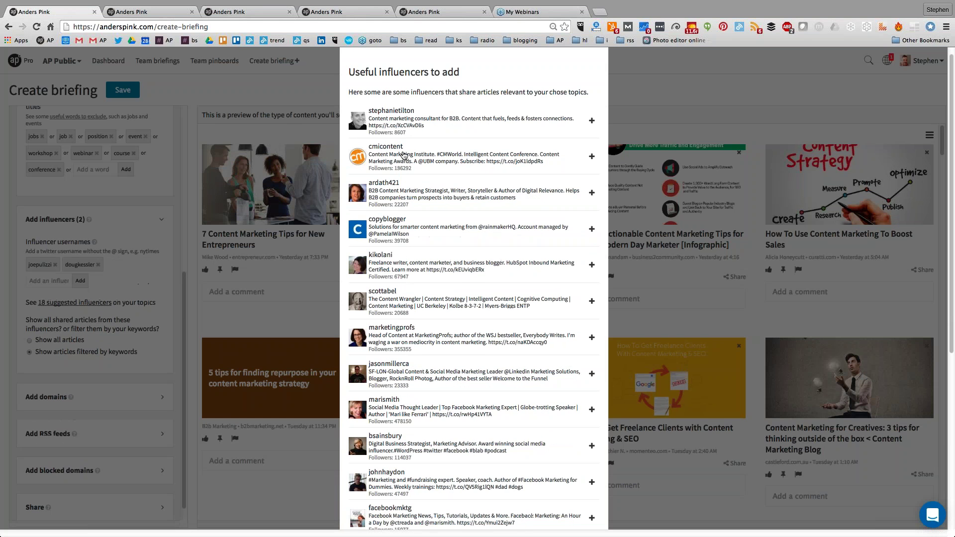
pyautogui.click(399, 121)
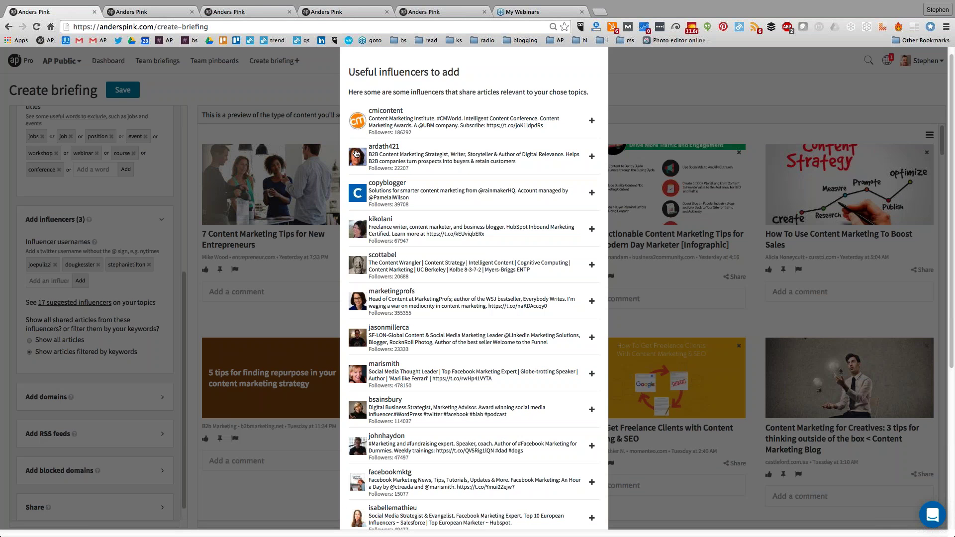
pyautogui.click(91, 282)
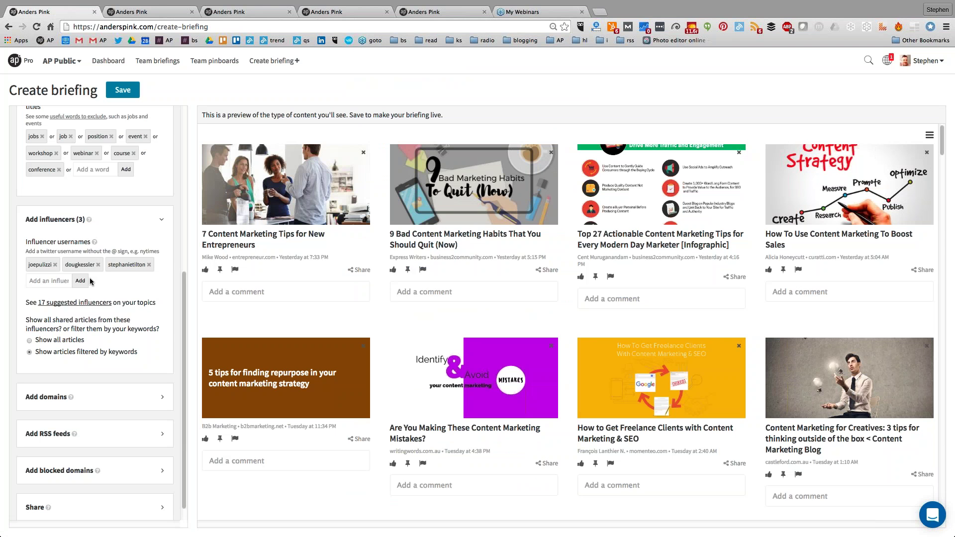
# Add the influencer username leeodden and show influencers' articles filtered by keywords.
pyautogui.click(45, 280)
pyautogui.write('leeodden')
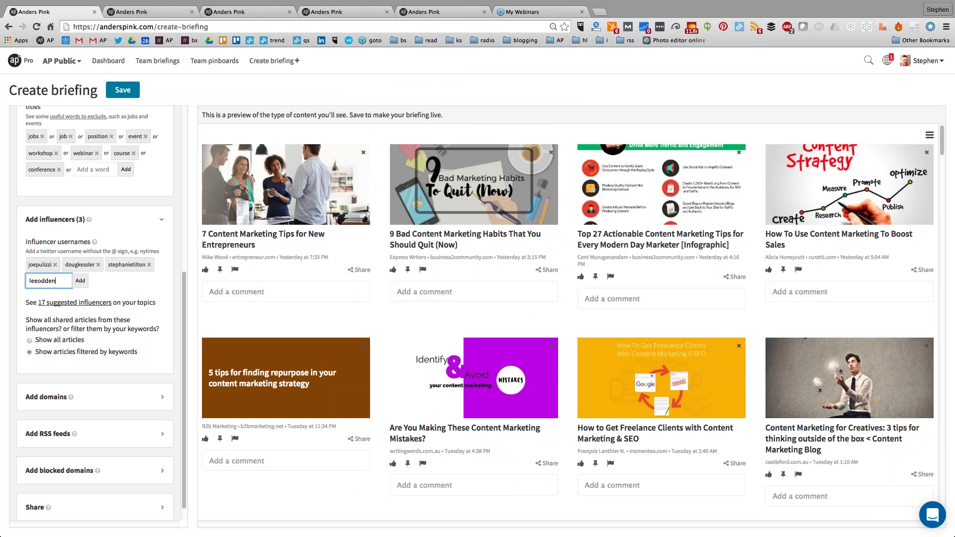
pyautogui.press('Return')
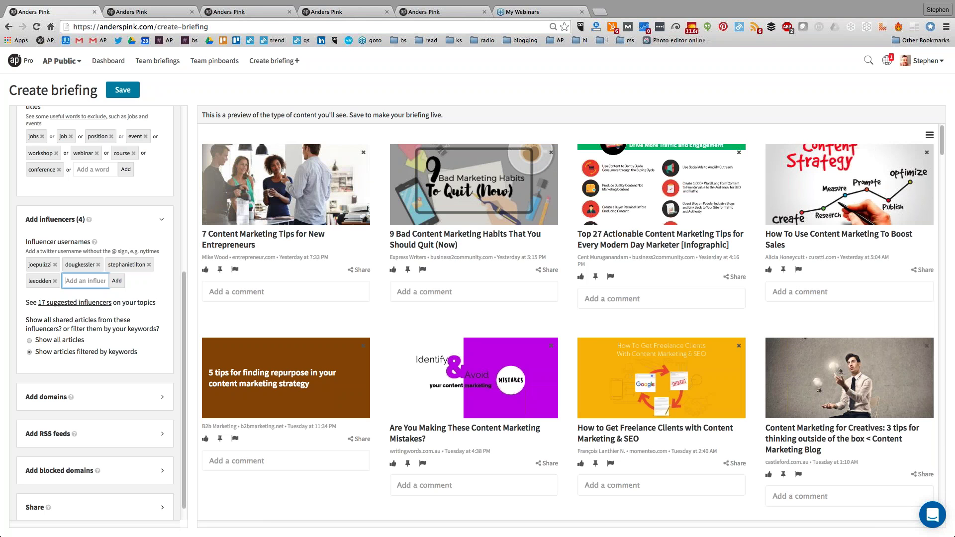
pyautogui.click(30, 340)
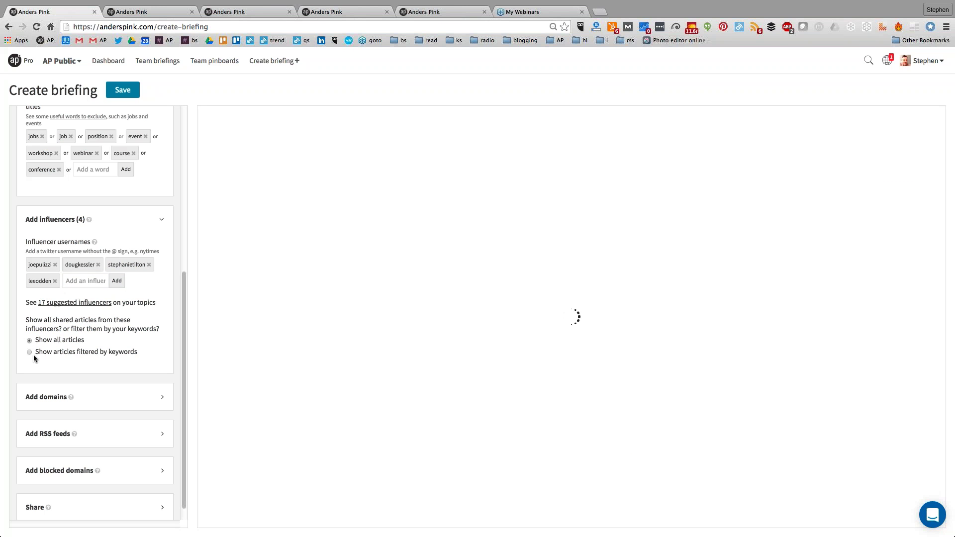
pyautogui.click(29, 351)
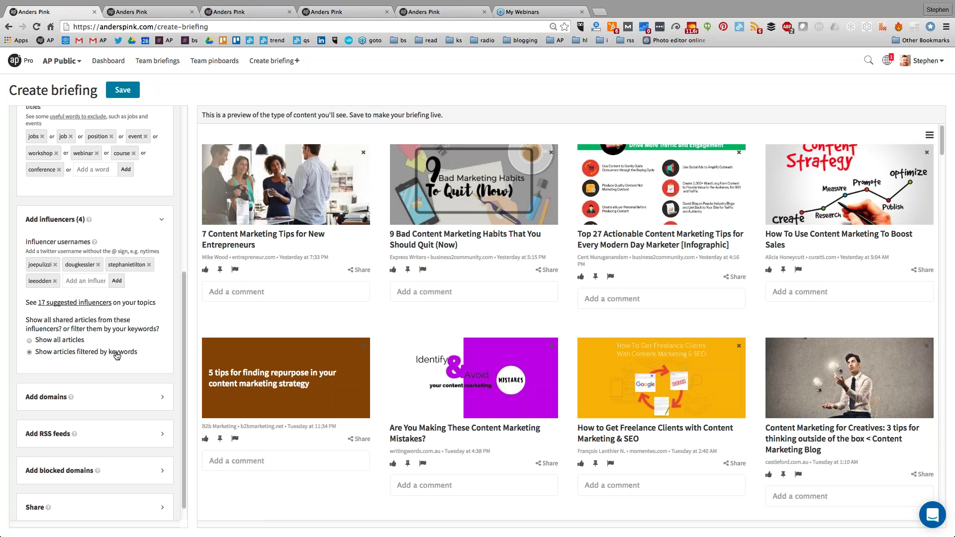
# Add the domain hbr.org and show domain articles filtered by keywords.
pyautogui.scroll(-1, 117, 355)
pyautogui.click(46, 381)
pyautogui.scroll(-5, 95, 318)
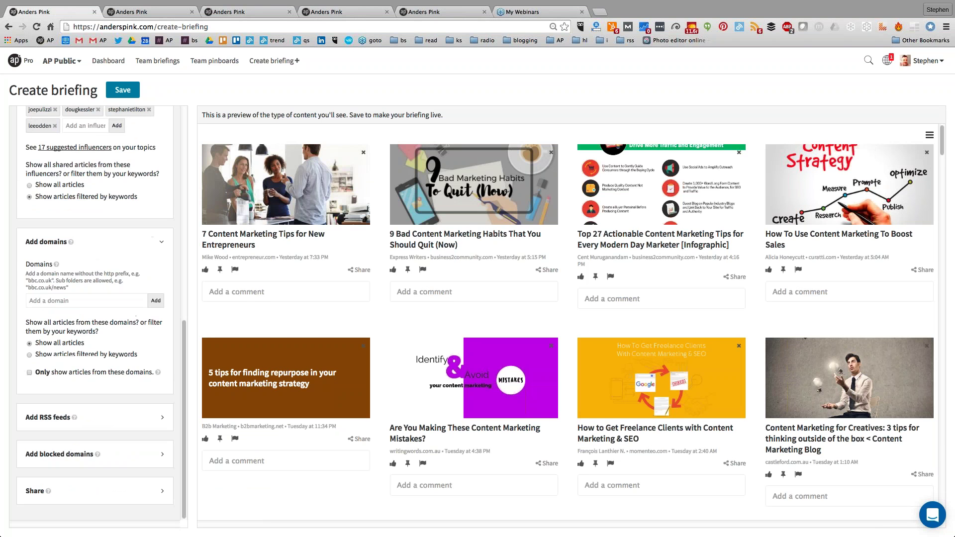
pyautogui.click(87, 300)
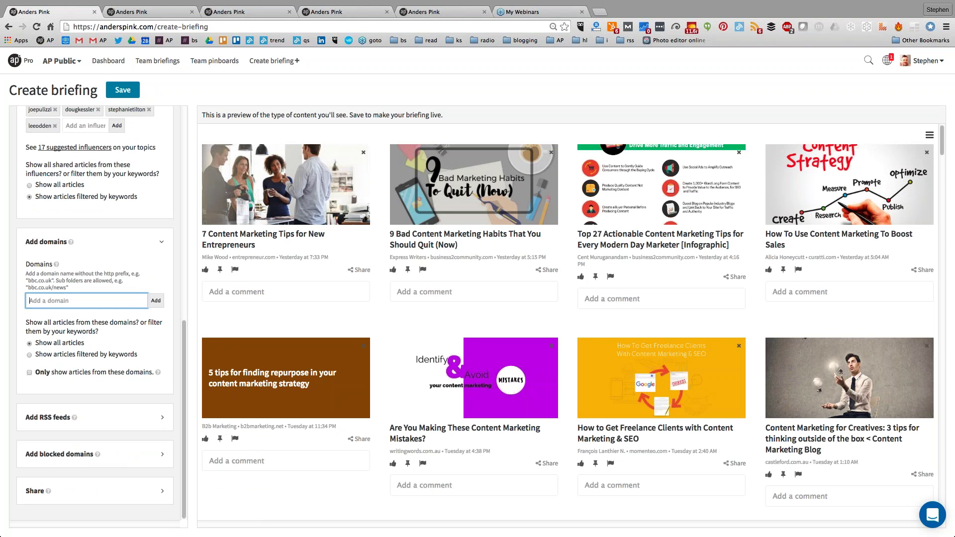
pyautogui.write('hbr.org')
pyautogui.click(29, 355)
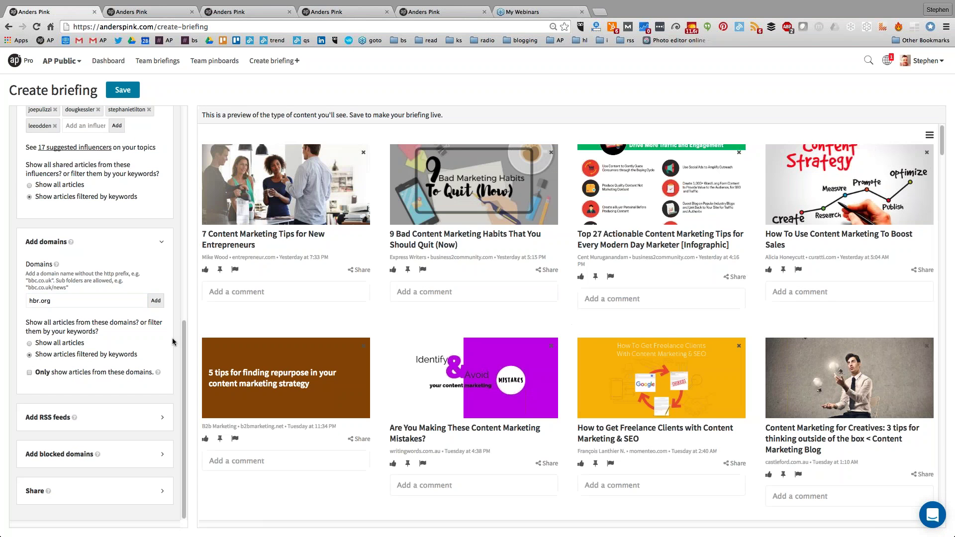
pyautogui.click(156, 301)
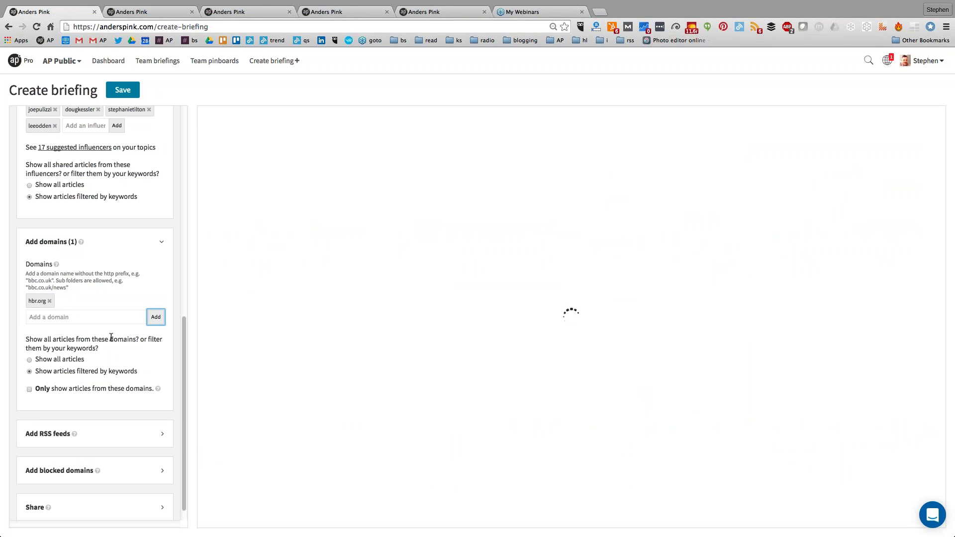
pyautogui.click(78, 317)
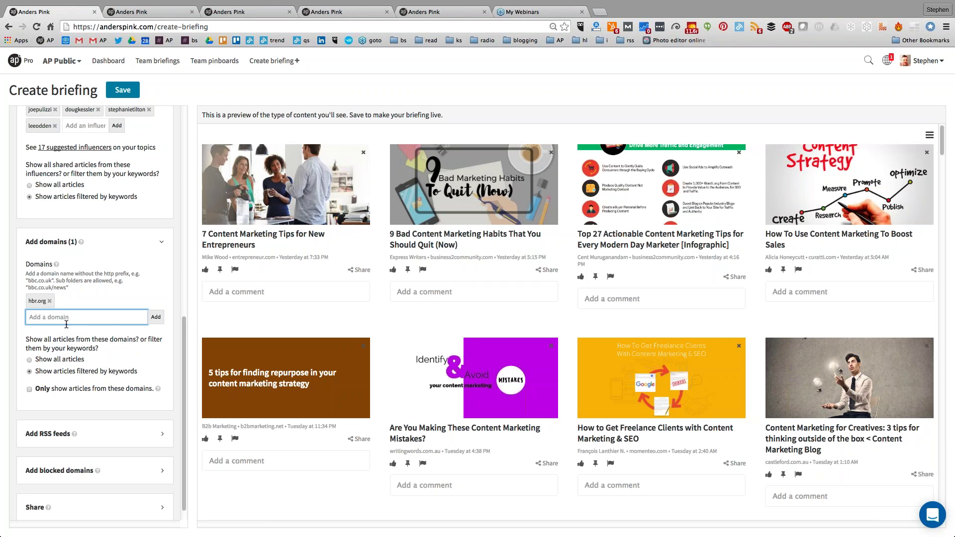
pyautogui.scroll(-1, 66, 324)
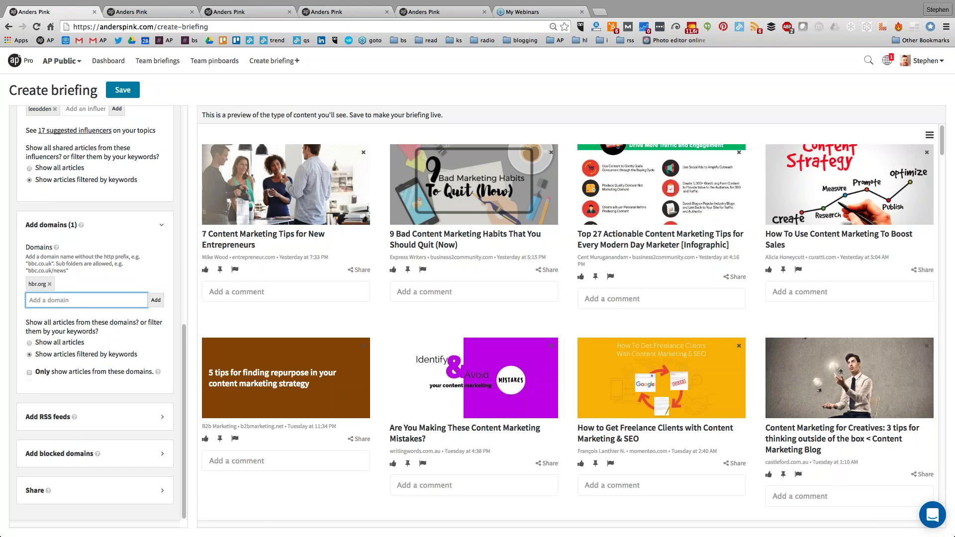
pyautogui.click(48, 417)
pyautogui.scroll(-5, 95, 323)
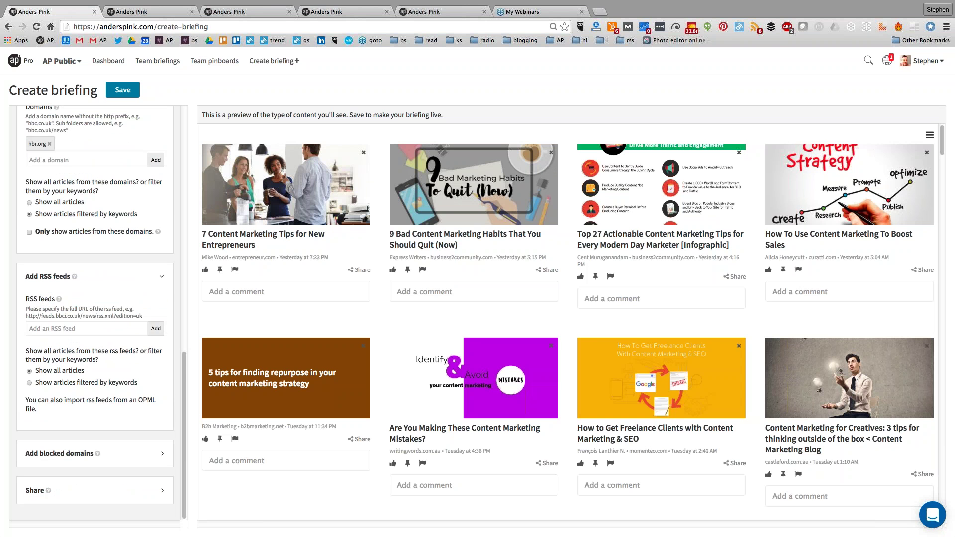
pyautogui.click(87, 328)
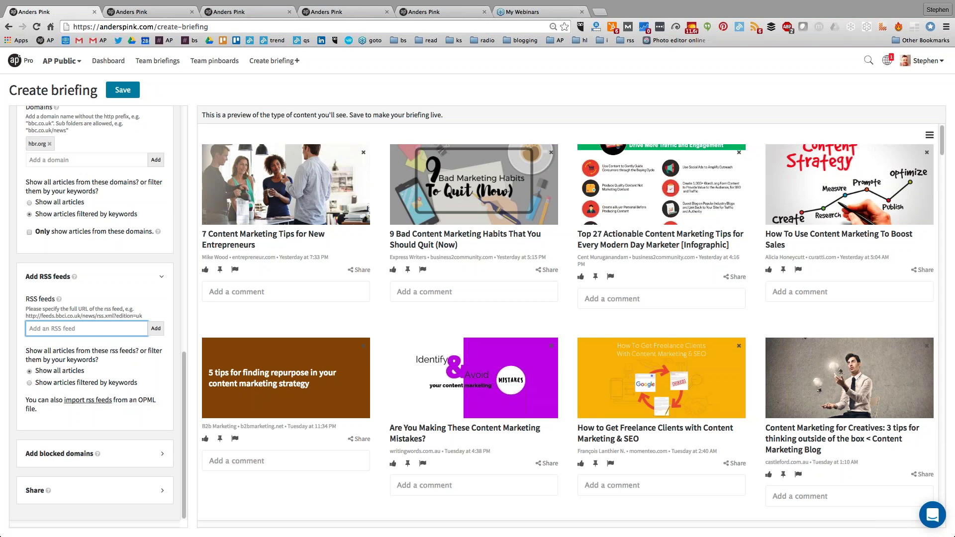
pyautogui.rightClick(94, 326)
pyautogui.click(73, 328)
pyautogui.moveTo(26, 315); pyautogui.dragTo(156, 318)
pyautogui.rightClick(92, 315)
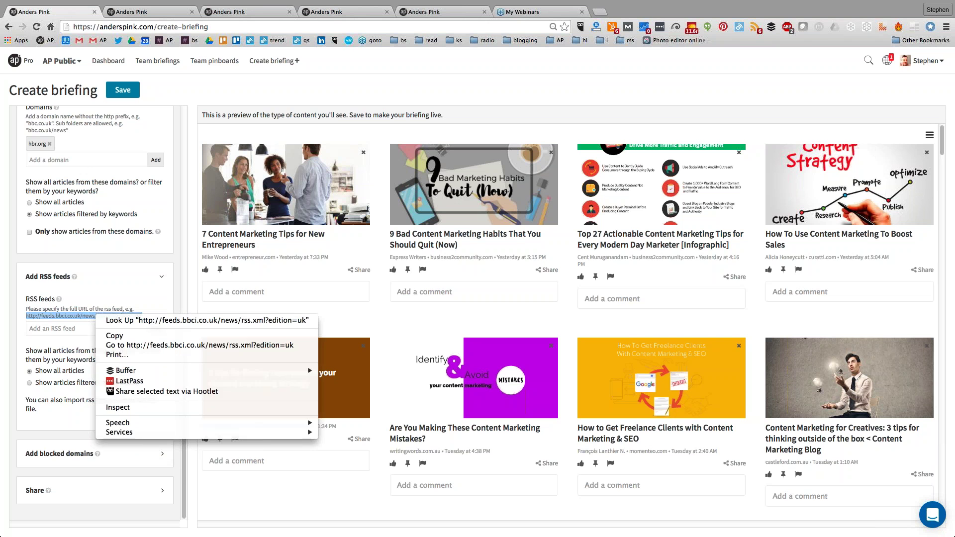
pyautogui.click(107, 336)
# Add the copied BBC news feed to the briefing and show RSS feed articles filtered by keywords.
pyautogui.click(77, 326)
pyautogui.rightClick(78, 326)
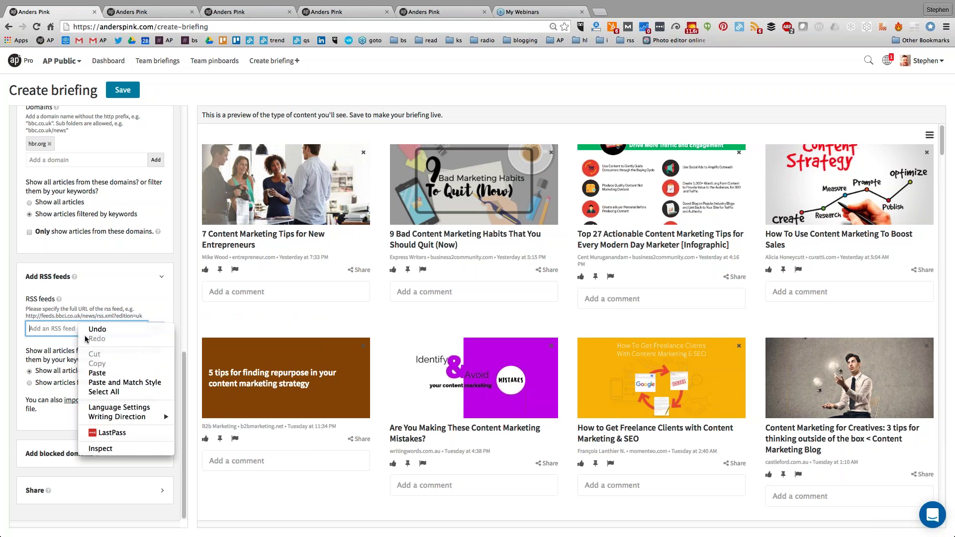
pyautogui.click(107, 375)
pyautogui.click(156, 328)
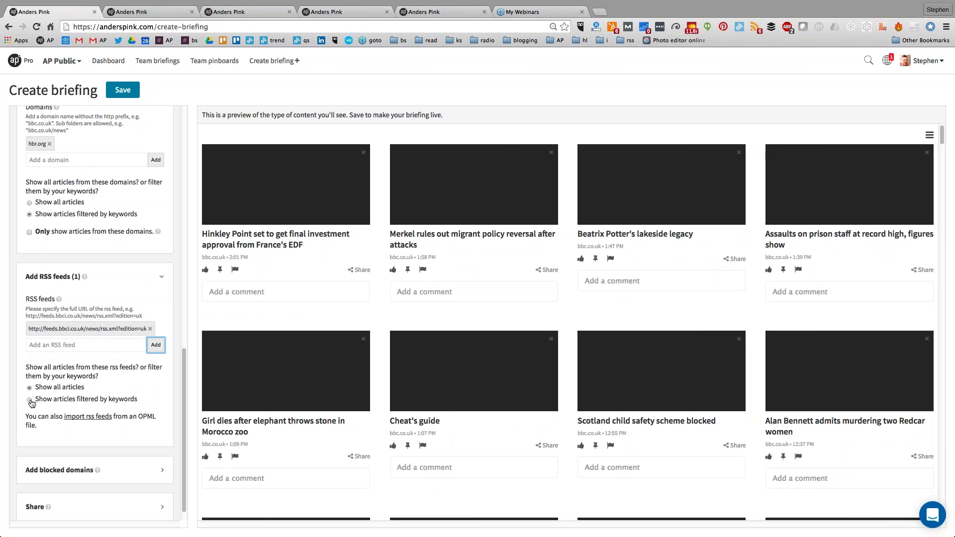
pyautogui.click(30, 400)
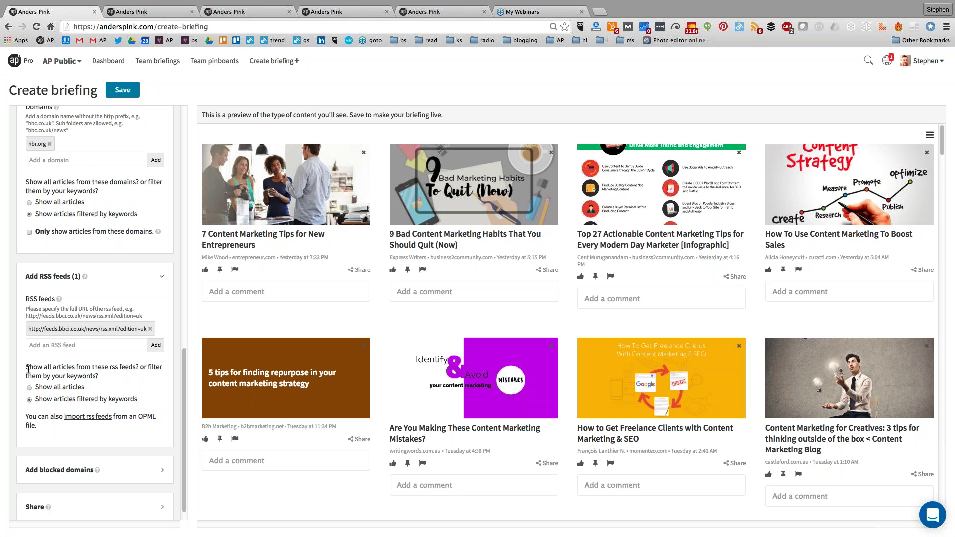
# Add youtube.com to the briefing's blocked domains.
pyautogui.scroll(1, 29, 370)
pyautogui.scroll(10, 94, 314)
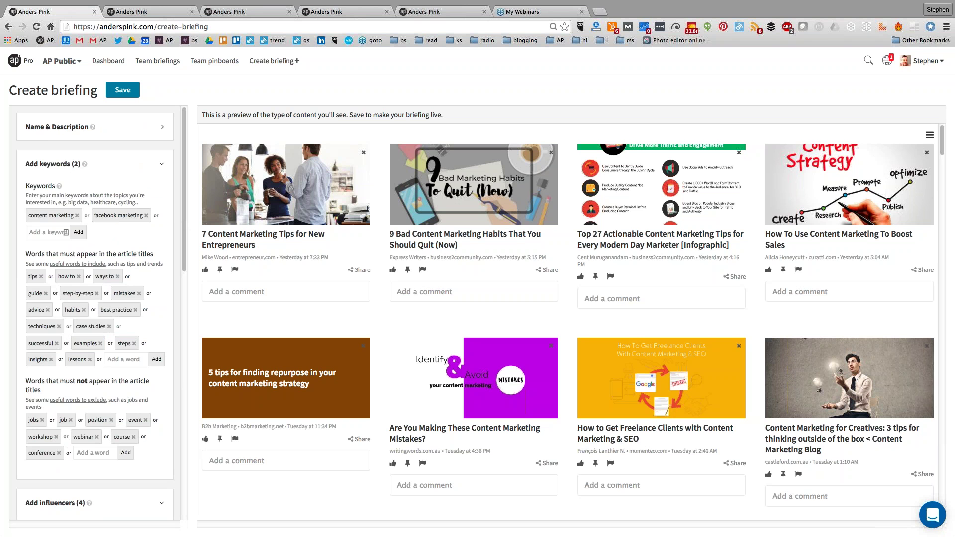
pyautogui.scroll(-10, 66, 232)
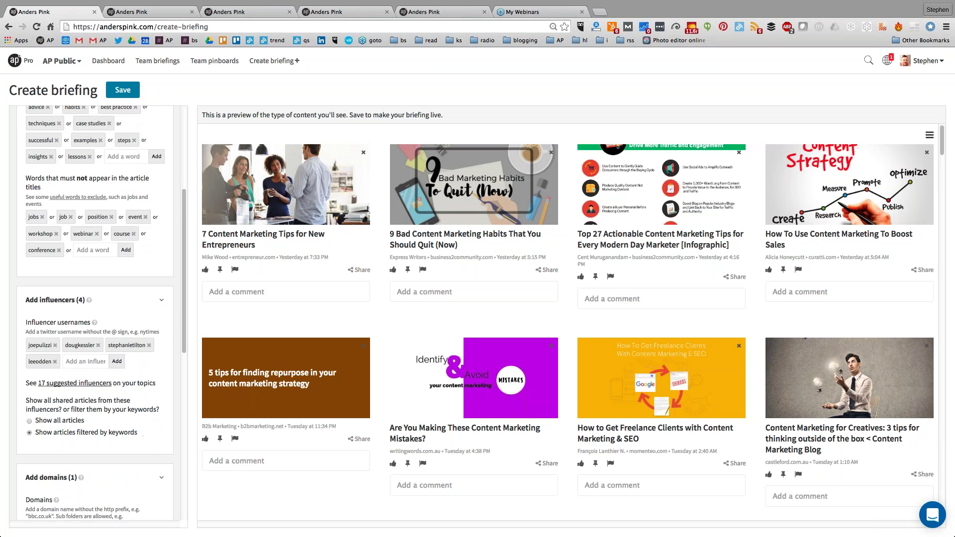
pyautogui.scroll(-3, 56, 299)
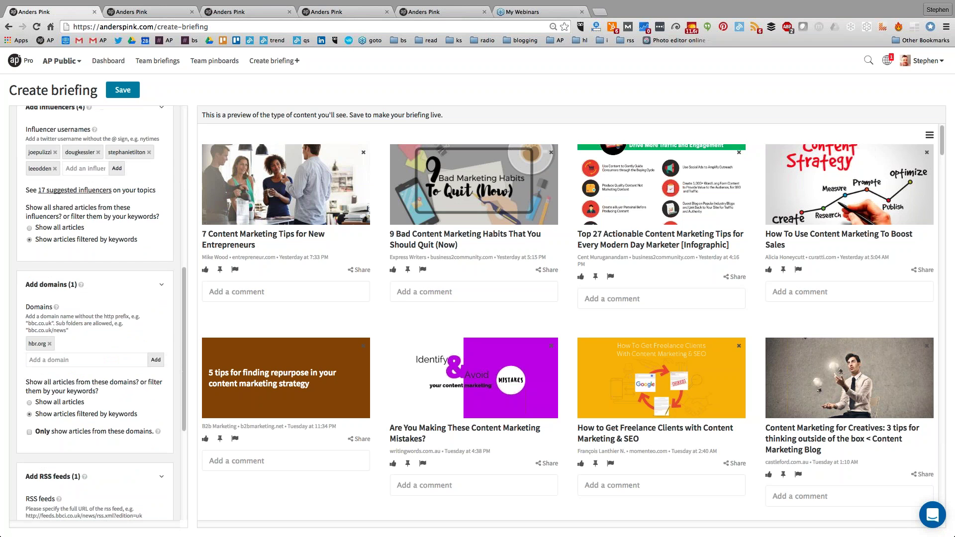
pyautogui.scroll(-2, 57, 305)
pyautogui.scroll(-3, 95, 314)
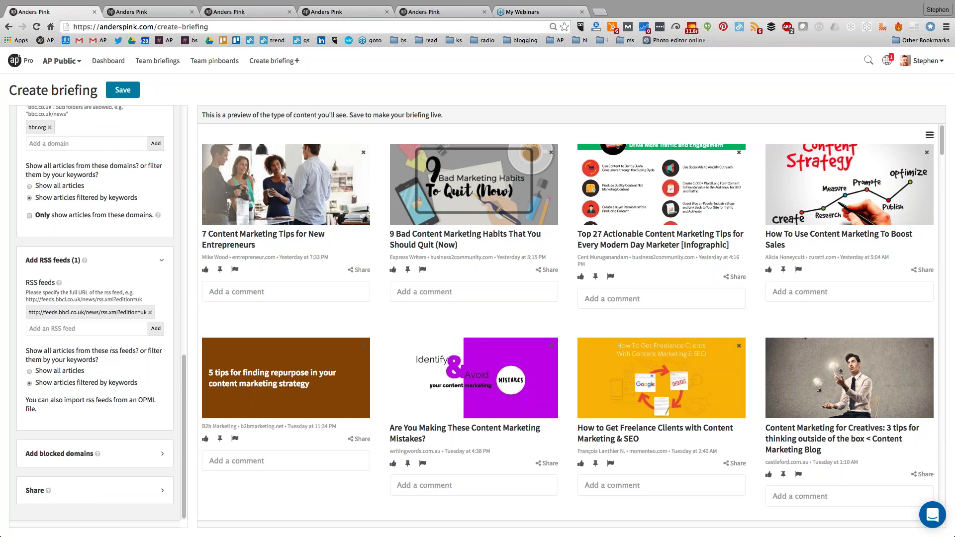
pyautogui.click(130, 455)
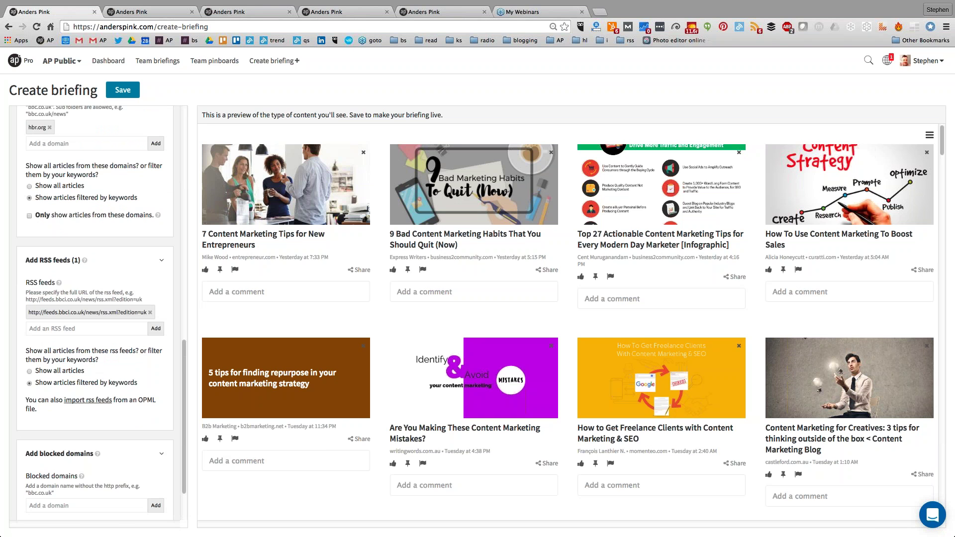
pyautogui.click(68, 506)
pyautogui.write('y')
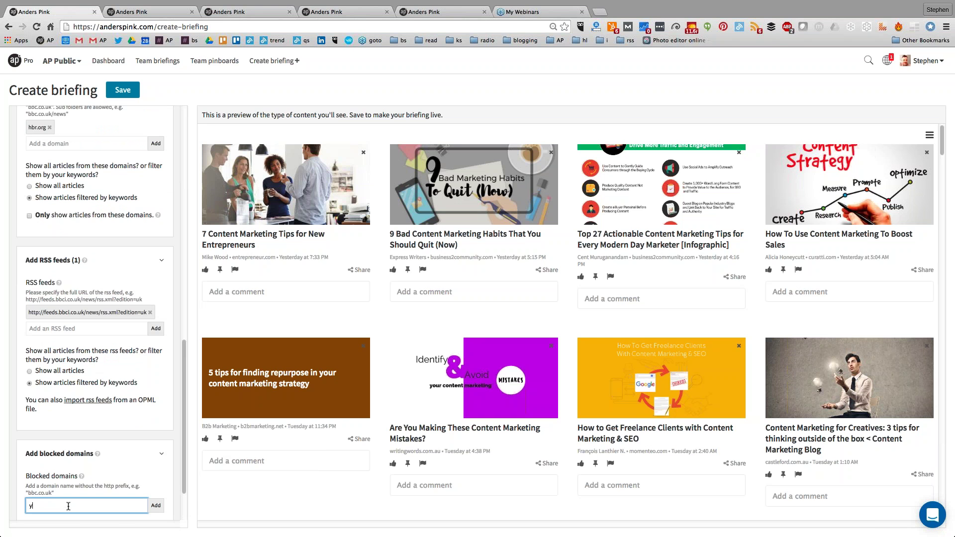
pyautogui.write('outube.com')
pyautogui.press('Return')
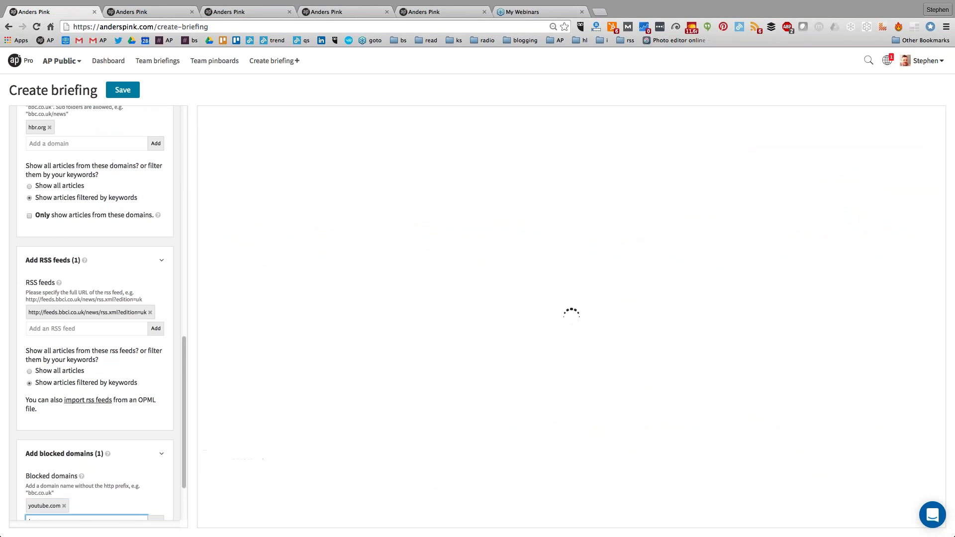
pyautogui.scroll(-3, 94, 314)
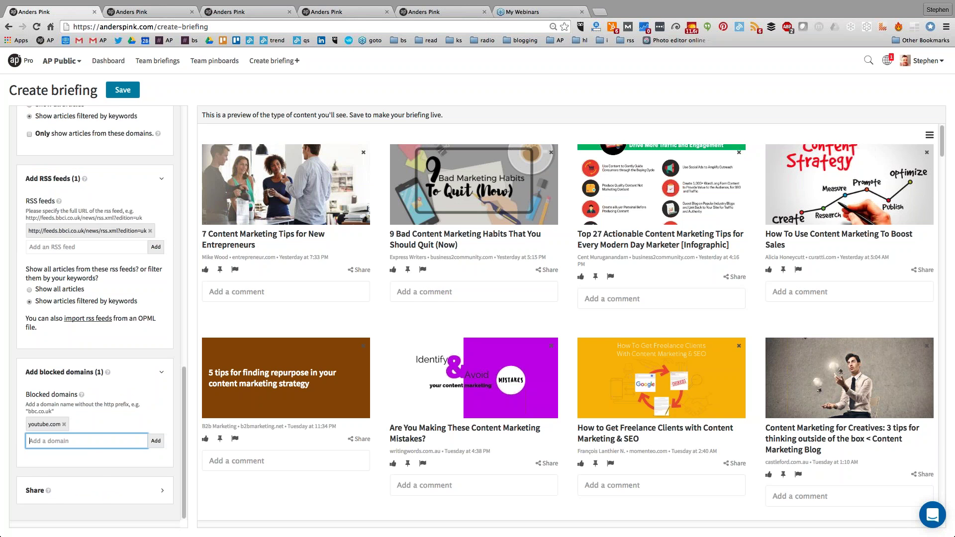
# Name the briefing "test briefing on content marketing" and save it without a description.
pyautogui.scroll(8, 94, 313)
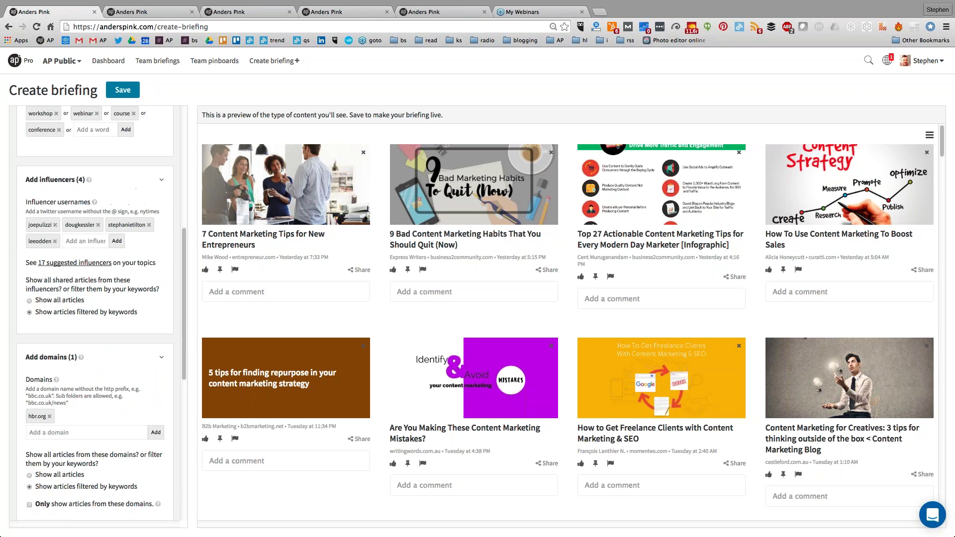
pyautogui.click(123, 90)
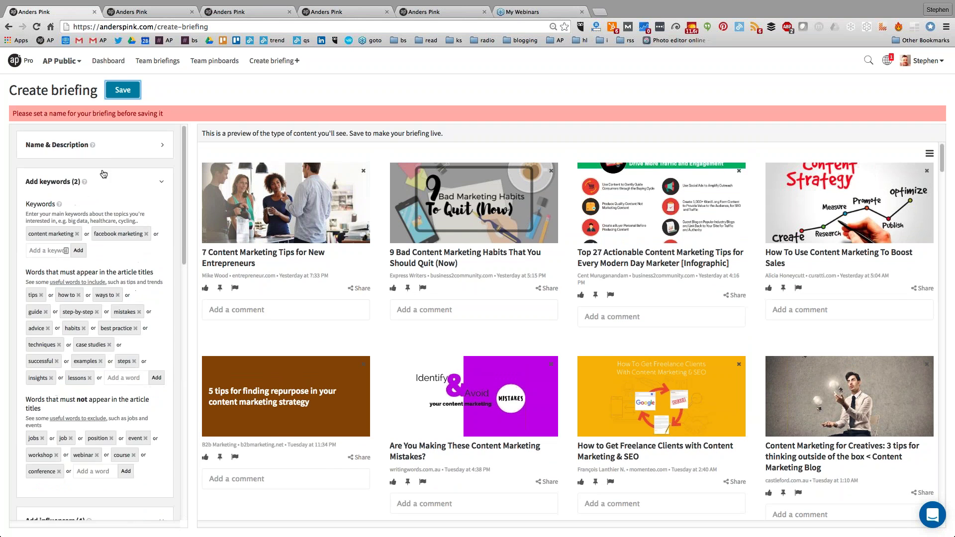
pyautogui.click(31, 181)
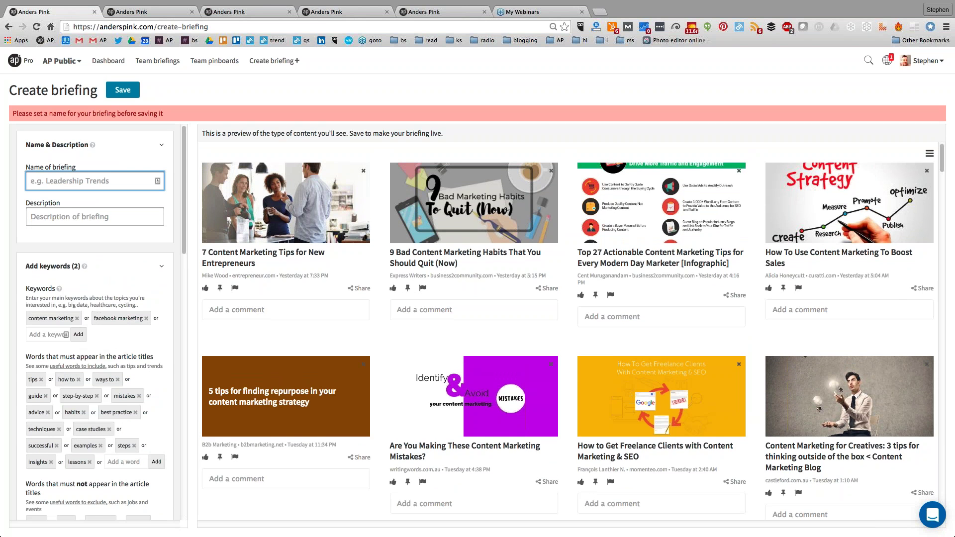
pyautogui.write('test briefing on content marketin')
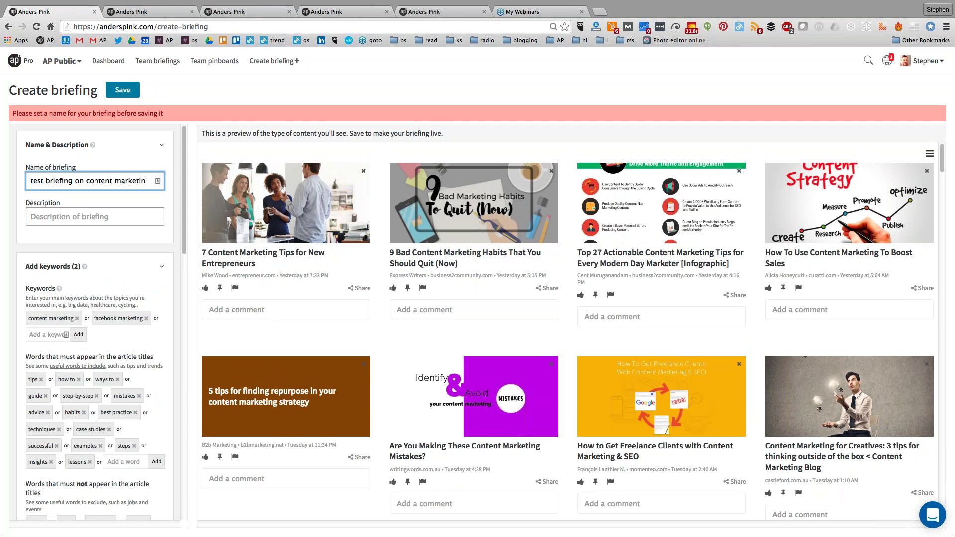
pyautogui.write('g')
pyautogui.press('Tab')
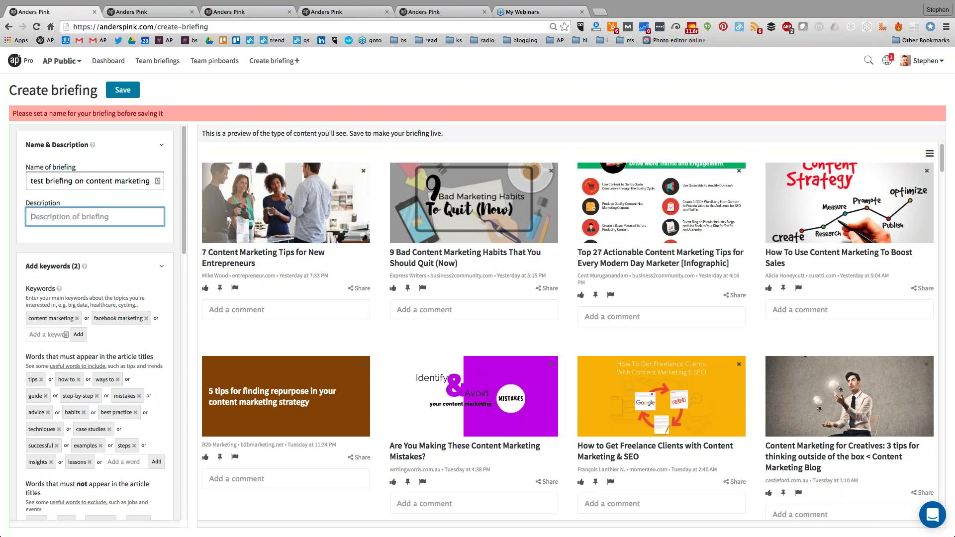
pyautogui.click(123, 90)
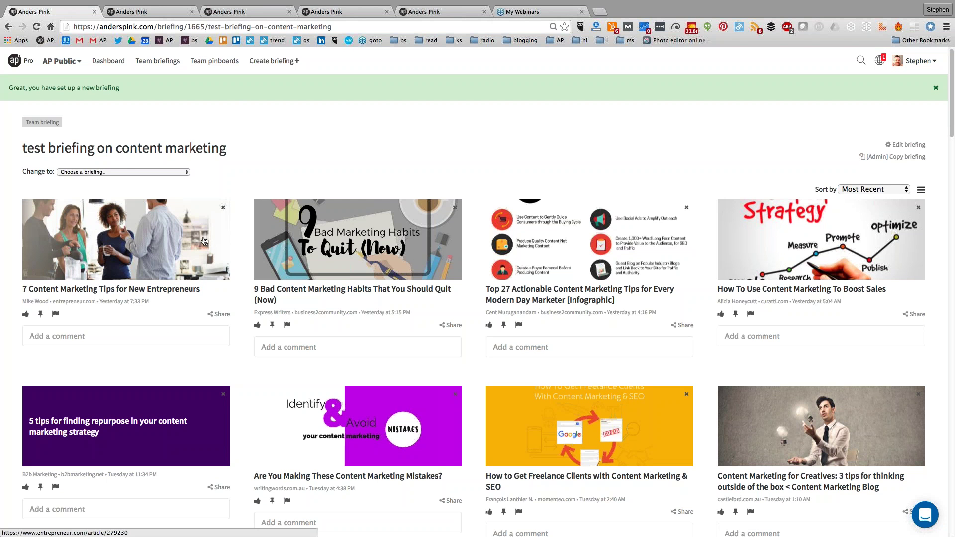
# Search the existing briefings for "conten".
pyautogui.click(861, 62)
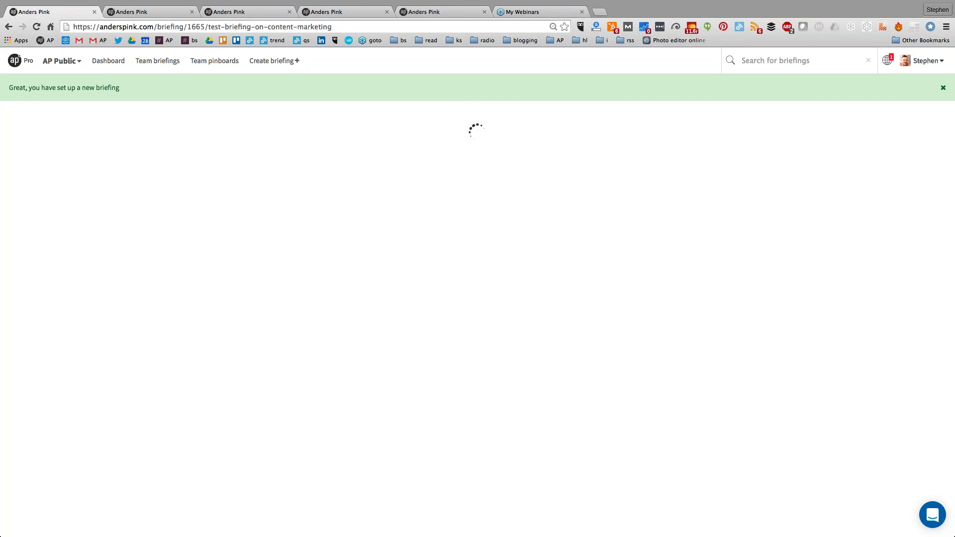
pyautogui.write('cpme')
pyautogui.press('BackSpace')
pyautogui.press('BackSpace')
pyautogui.press('BackSpace')
pyautogui.press('BackSpace')
pyautogui.write('conten')
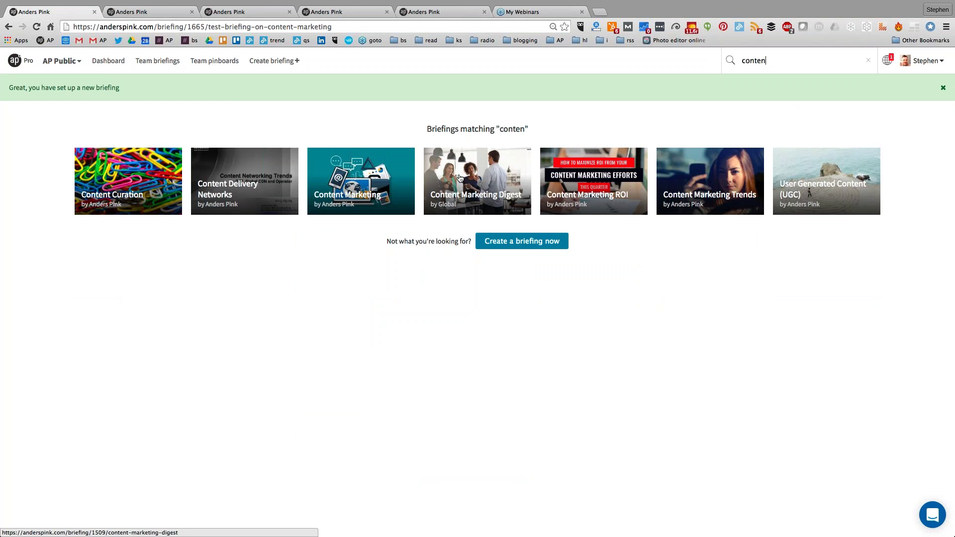
# Open the Content Curation briefing and view its subscription options without subscribing.
pyautogui.click(147, 182)
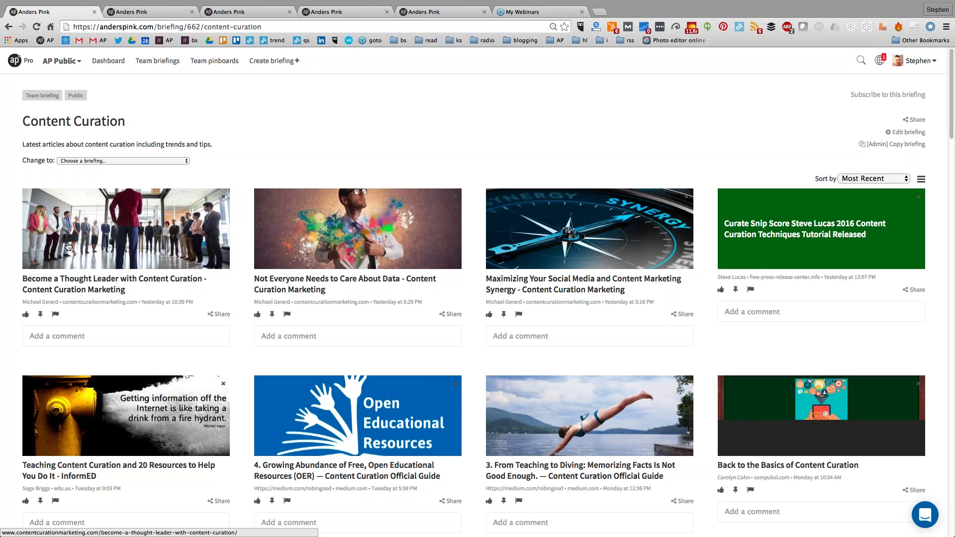
pyautogui.click(884, 98)
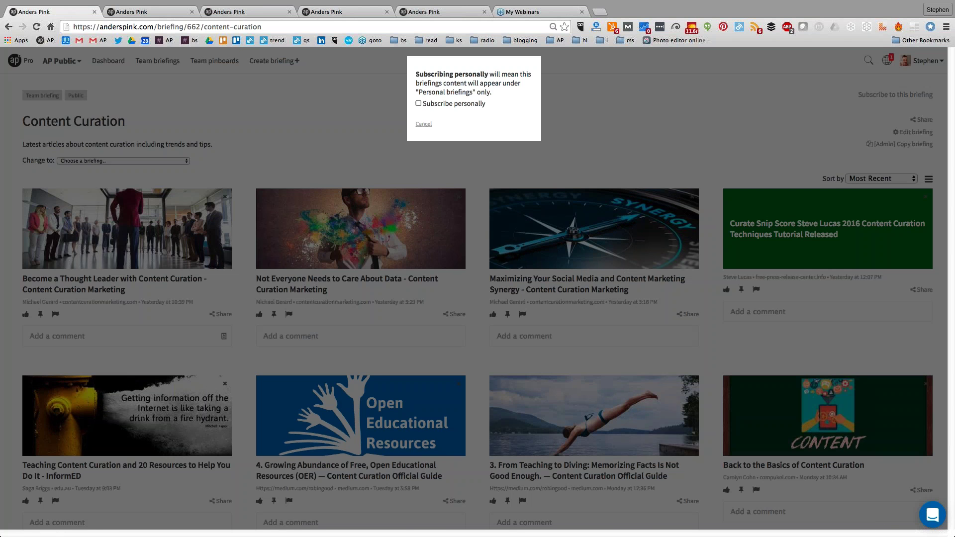
pyautogui.click(595, 116)
# Search the existing briefings for "ade" and "ad", and open a blank form for creating a briefing.
pyautogui.click(860, 62)
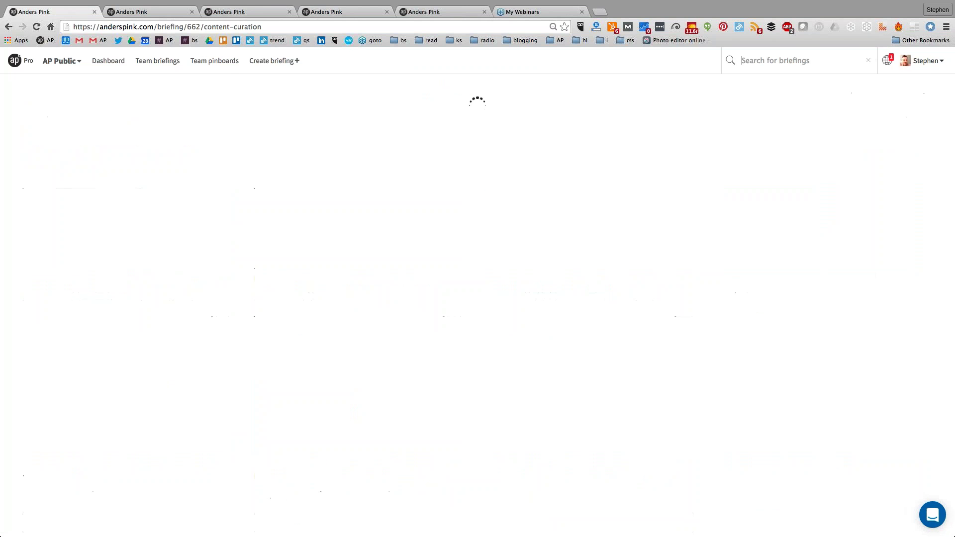
pyautogui.write('ade')
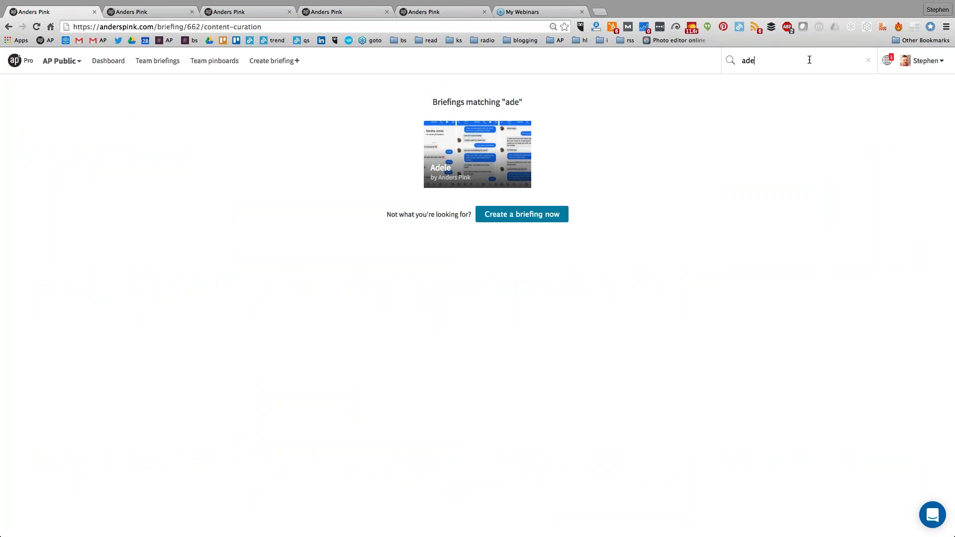
pyautogui.press('BackSpace')
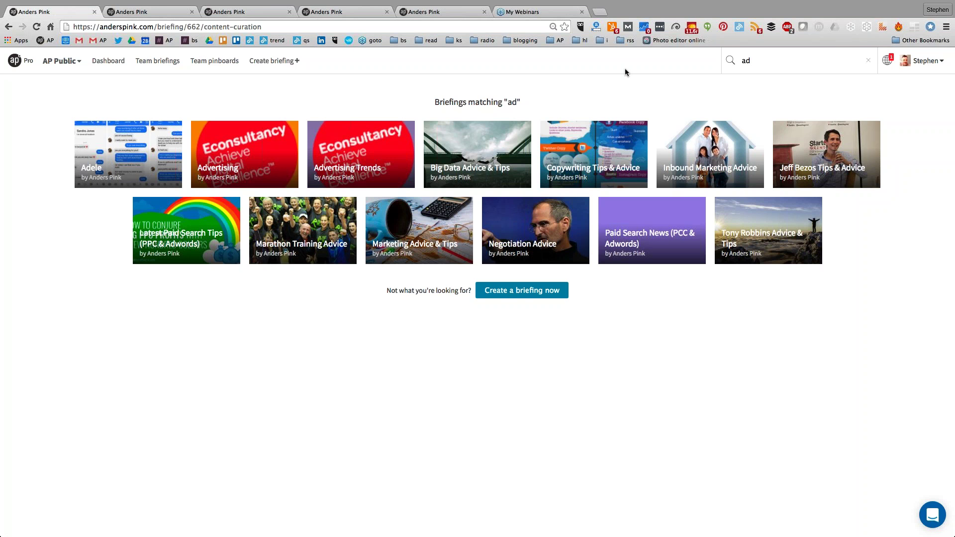
pyautogui.press('BackSpace')
pyautogui.press('BackSpace')
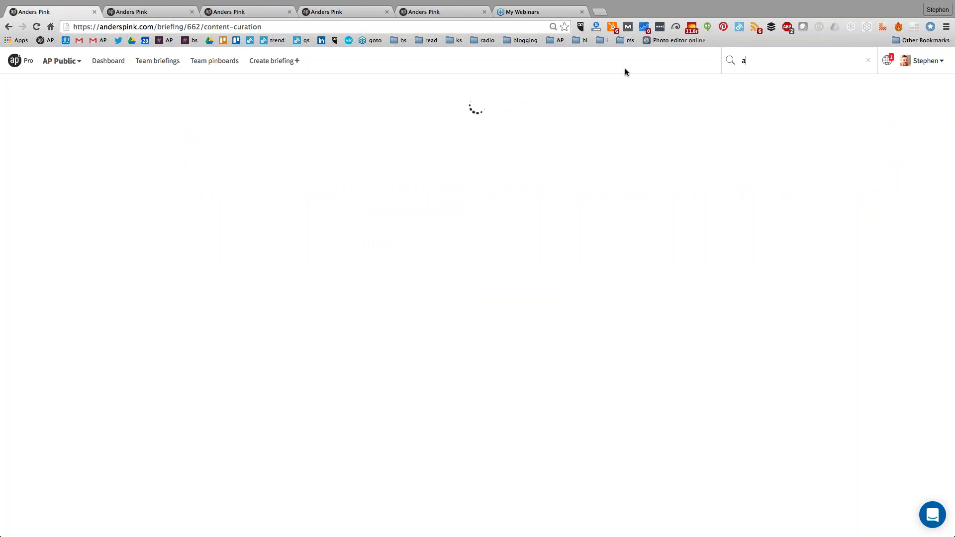
pyautogui.click(269, 61)
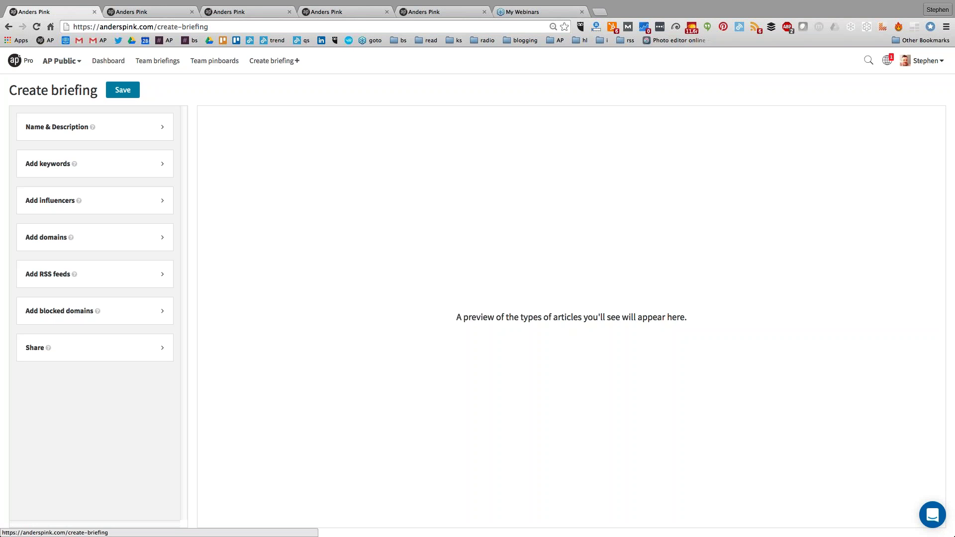
# Switch to the PowerPoint presentation Pro overview.pptx and start its slide show.
pyautogui.press('super+Tab')
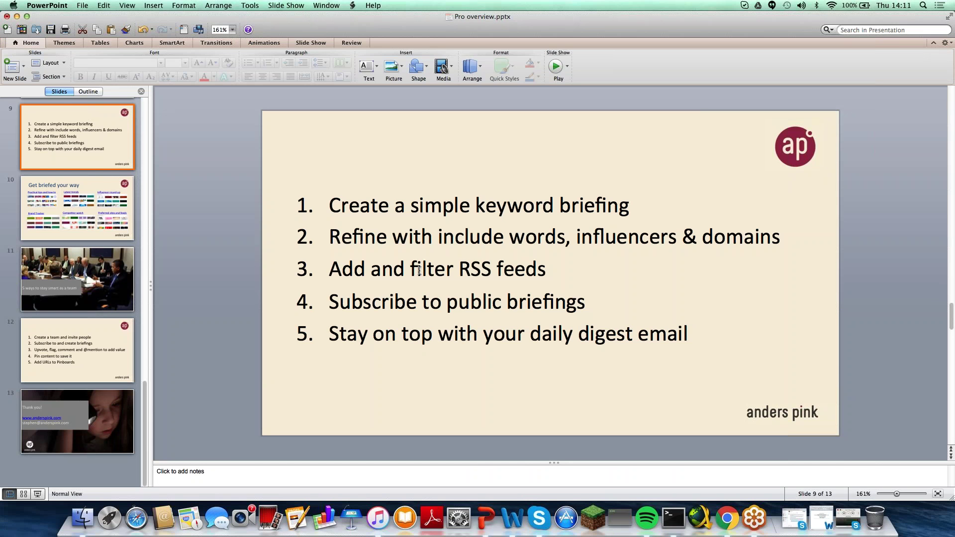
pyautogui.click(38, 494)
pyautogui.click(37, 495)
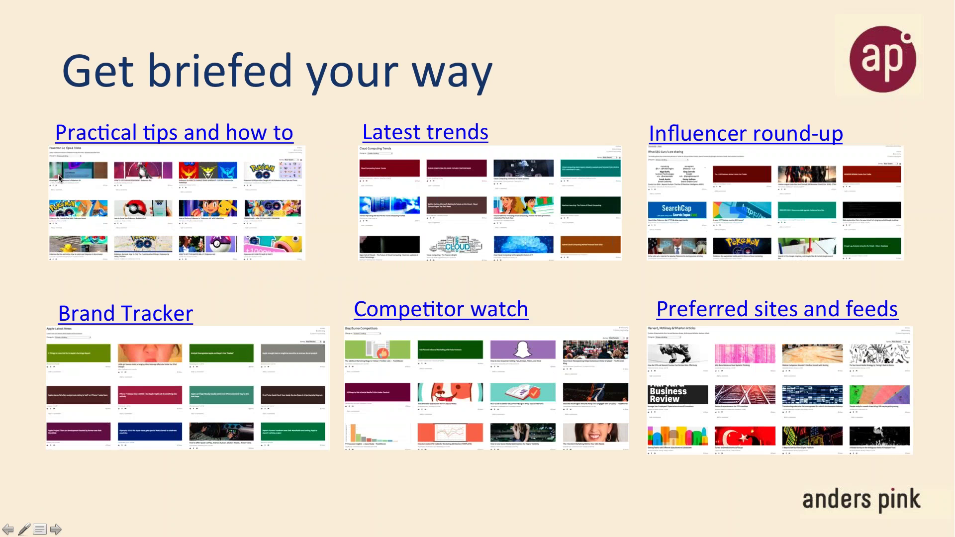
# Open the Latest trends example from the slide and show its keyword settings in the briefing editor.
pyautogui.click(412, 141)
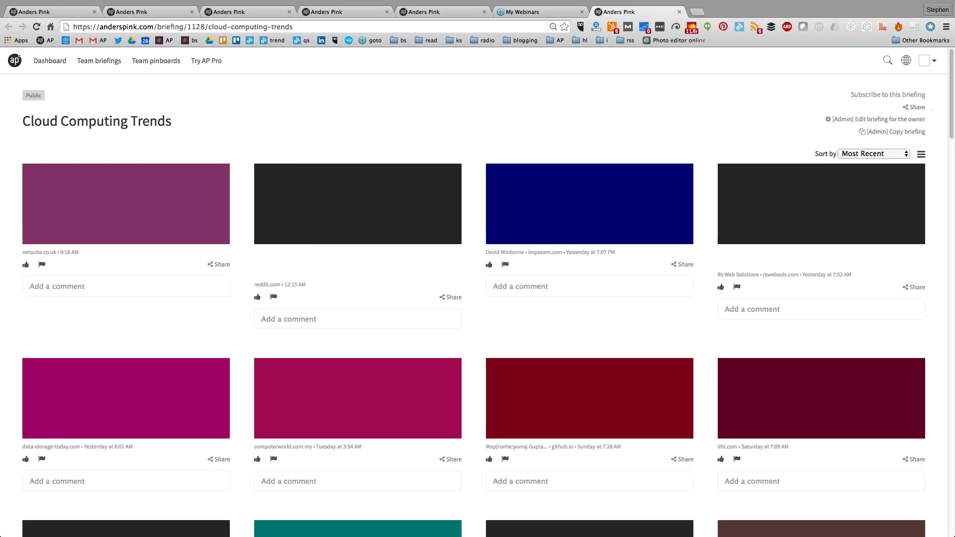
pyautogui.click(895, 120)
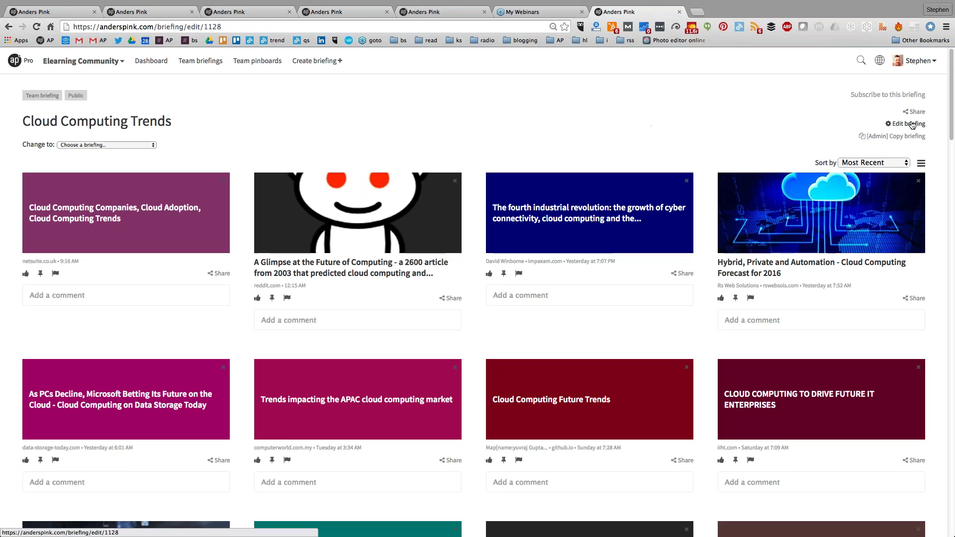
pyautogui.click(113, 165)
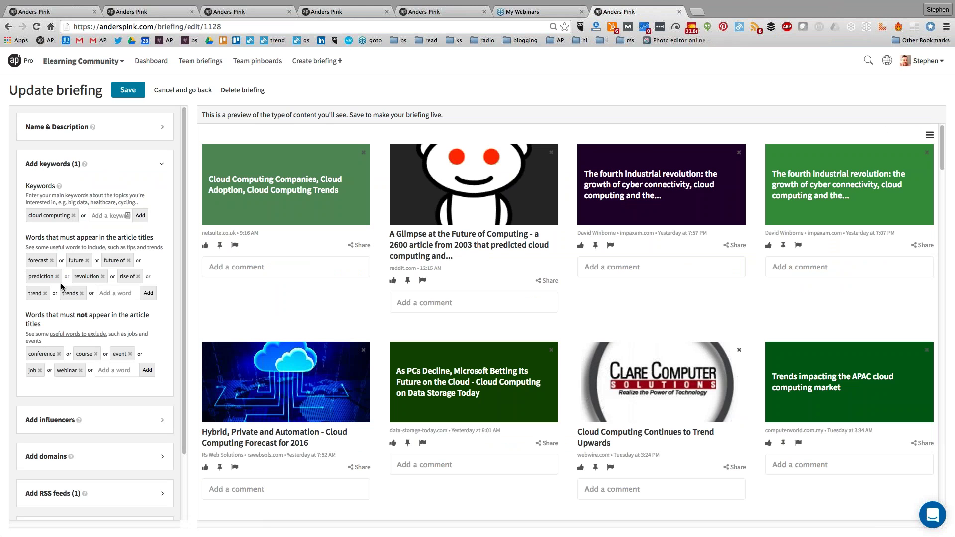
# Open the Competitor watch example from the presentation slide, examine its keyword and domain settings in the briefing editor, and save it unchanged.
pyautogui.hotkey('ctrl', 'Left')
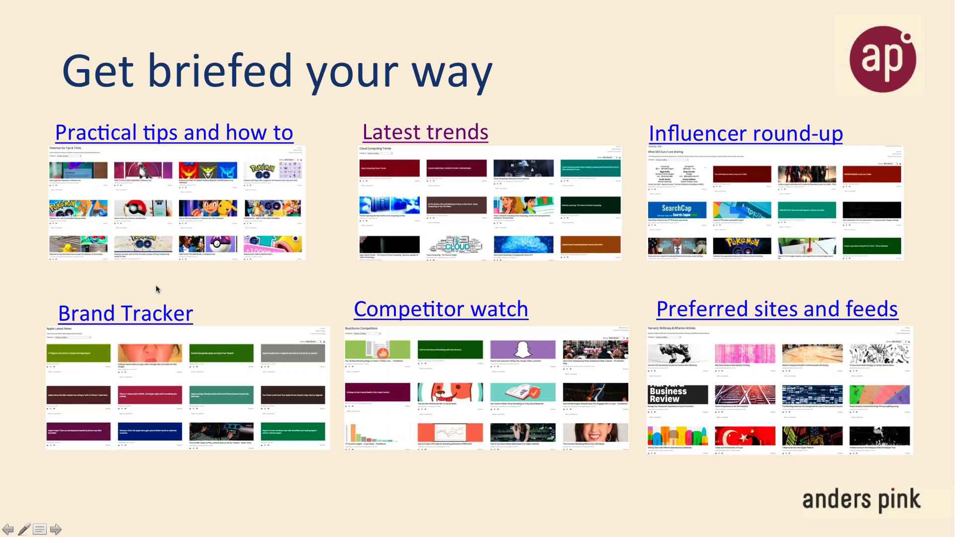
pyautogui.click(398, 310)
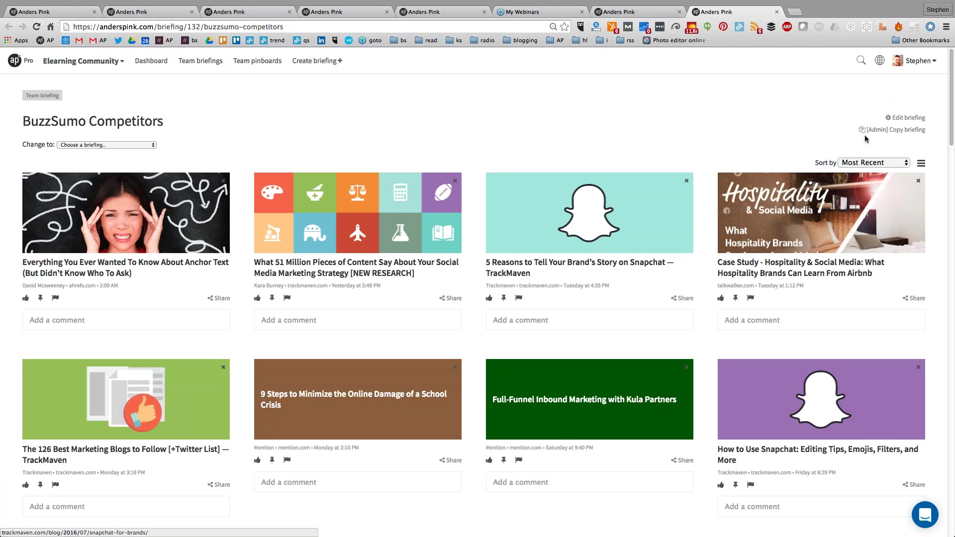
pyautogui.click(913, 119)
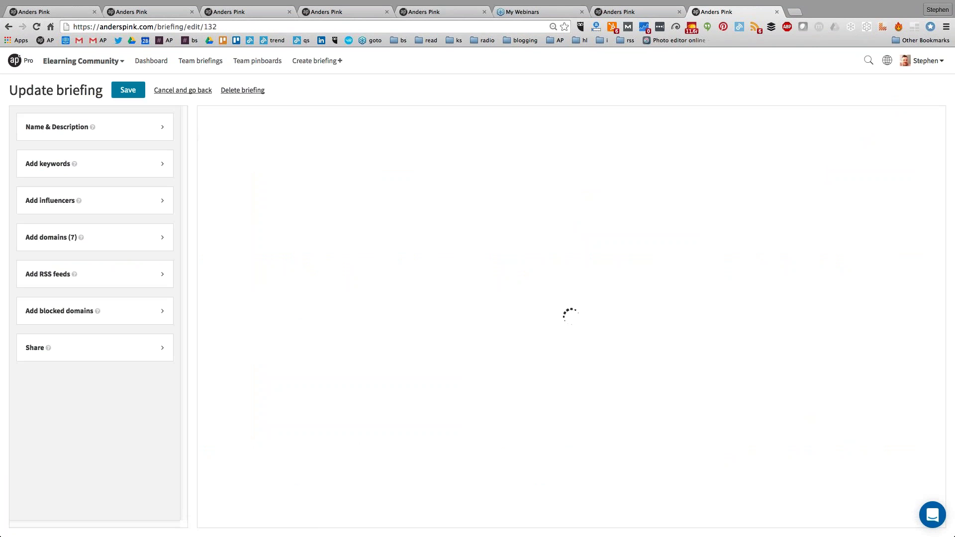
pyautogui.click(117, 169)
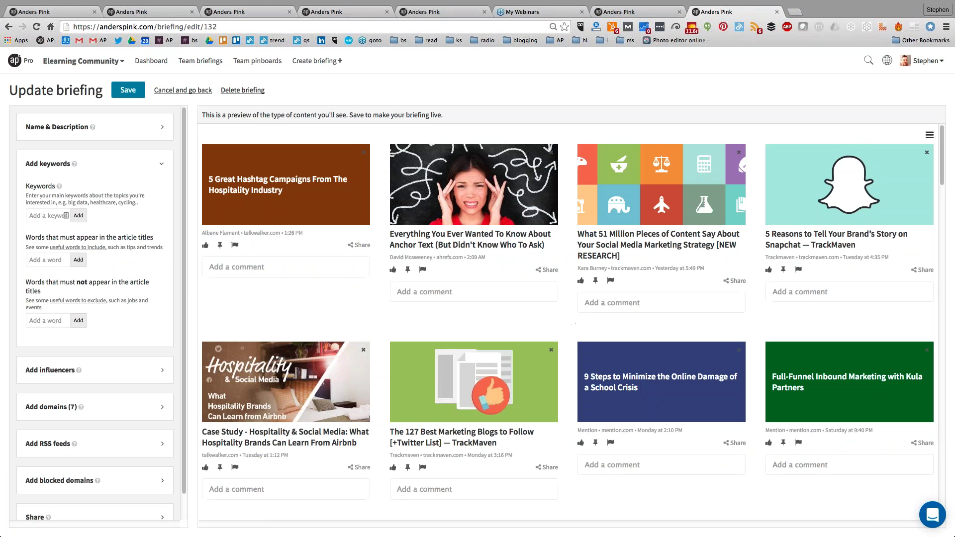
pyautogui.click(166, 166)
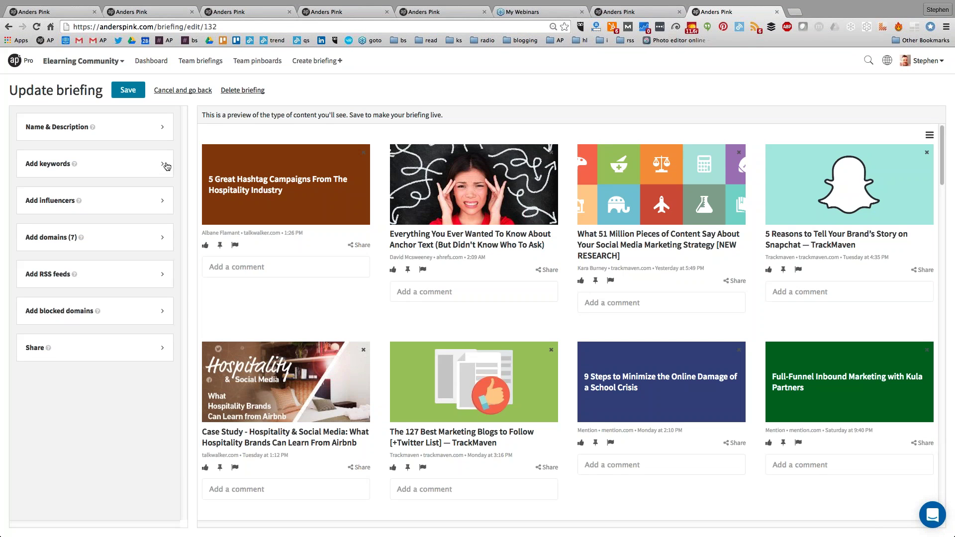
pyautogui.click(162, 238)
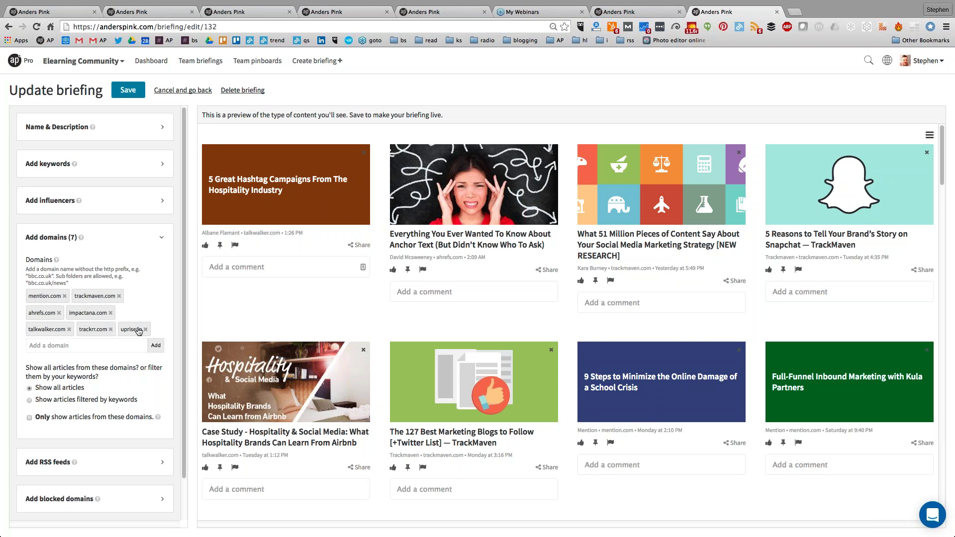
pyautogui.click(127, 90)
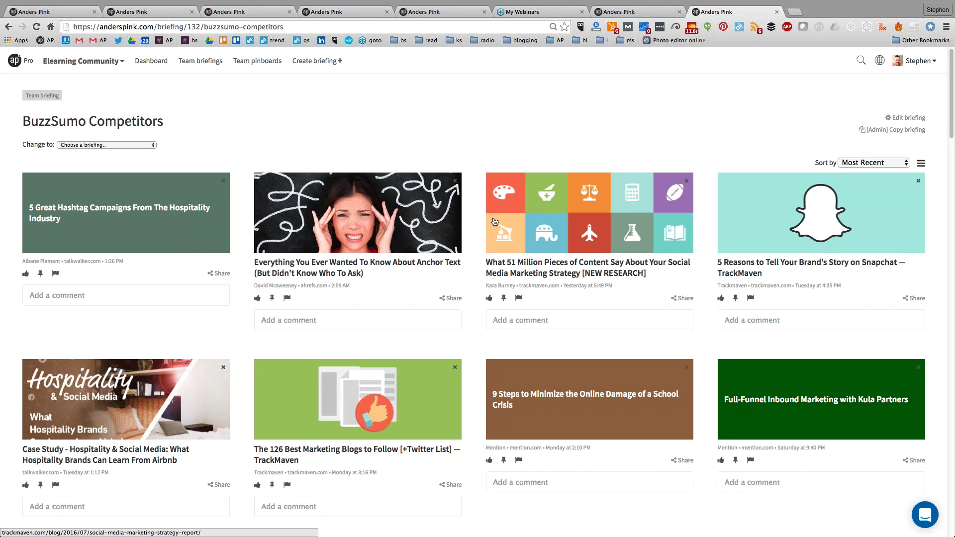
# Open the Influencer round-up example from the slide, examine its influencer settings in the briefing editor, and leave without saving.
pyautogui.press('super+Tab')
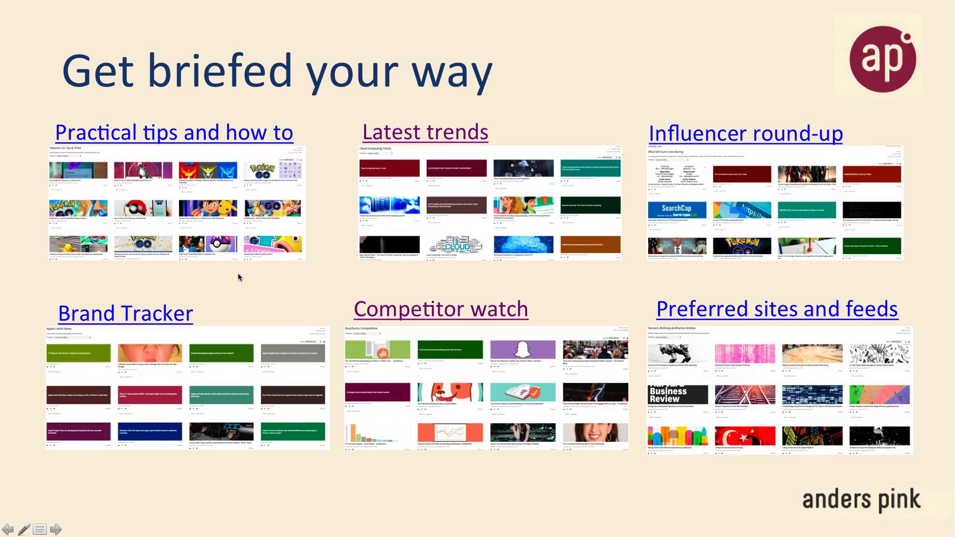
pyautogui.click(802, 132)
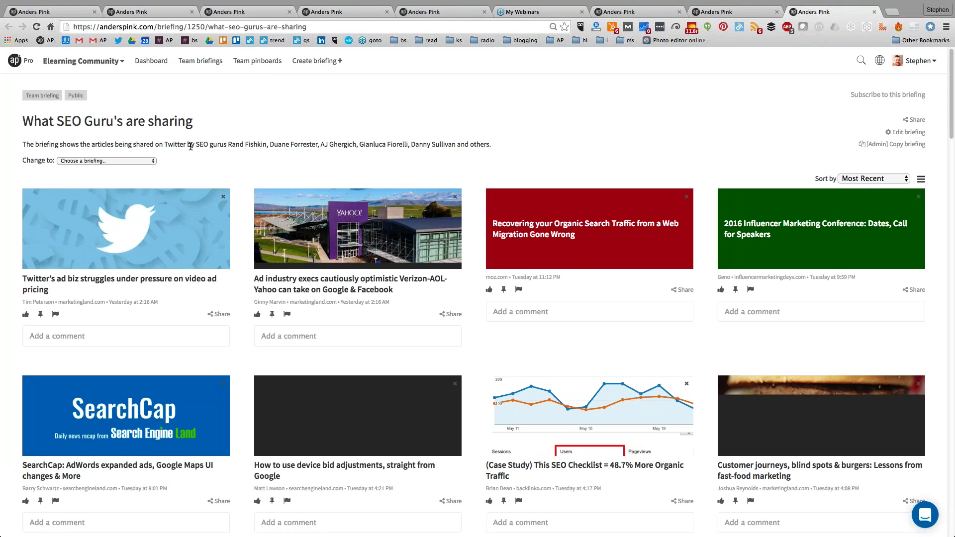
pyautogui.click(908, 132)
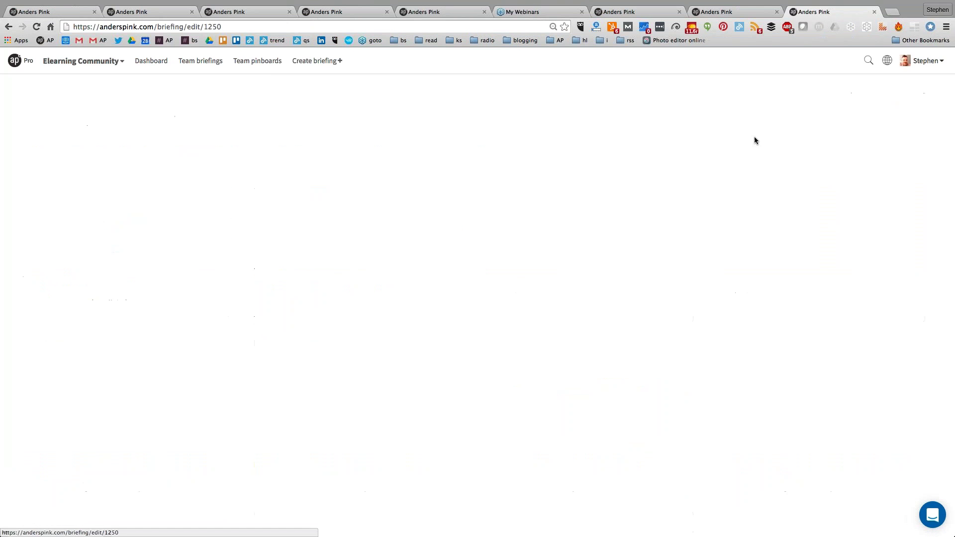
pyautogui.click(156, 206)
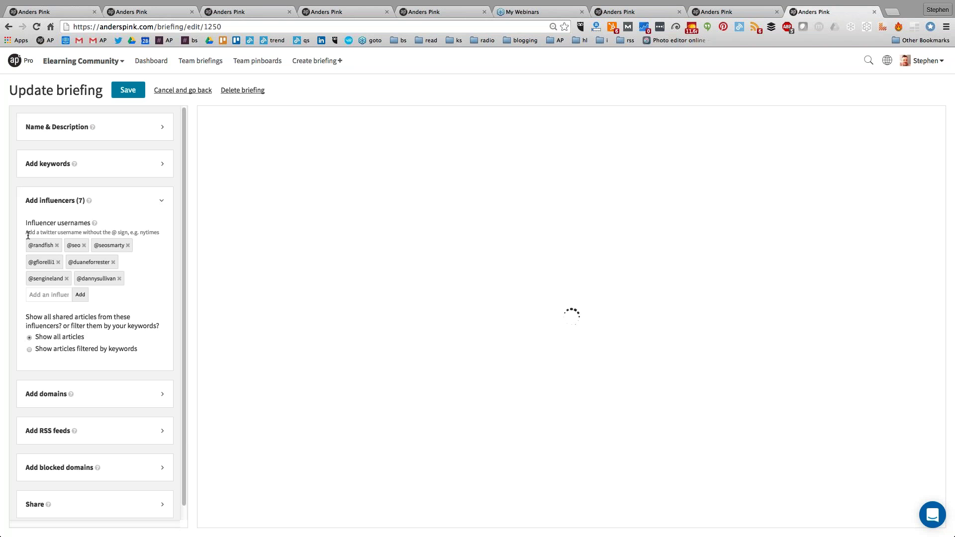
pyautogui.click(188, 93)
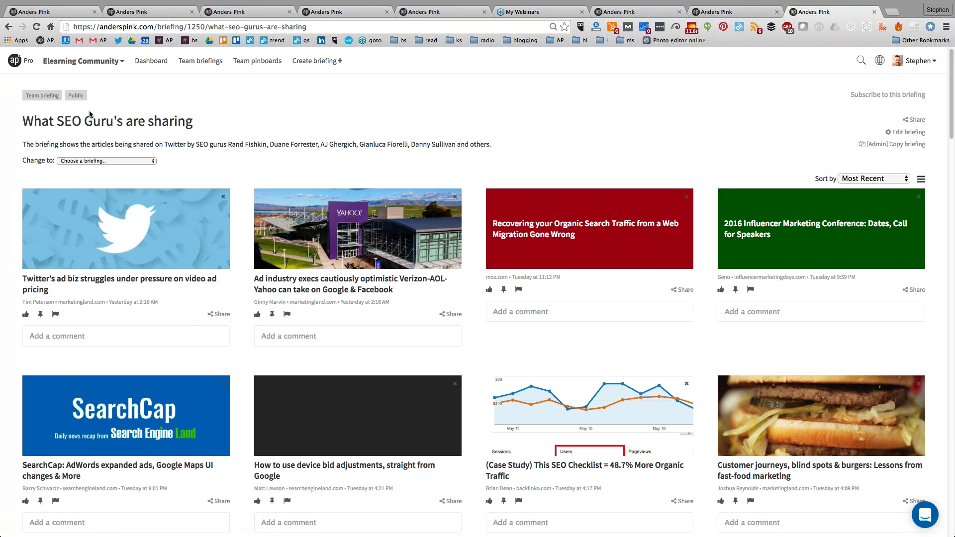
# Return to the presentation, advance to the slide listing the five team tips, and end the slide show.
pyautogui.hotkey('ctrl', 'Left')
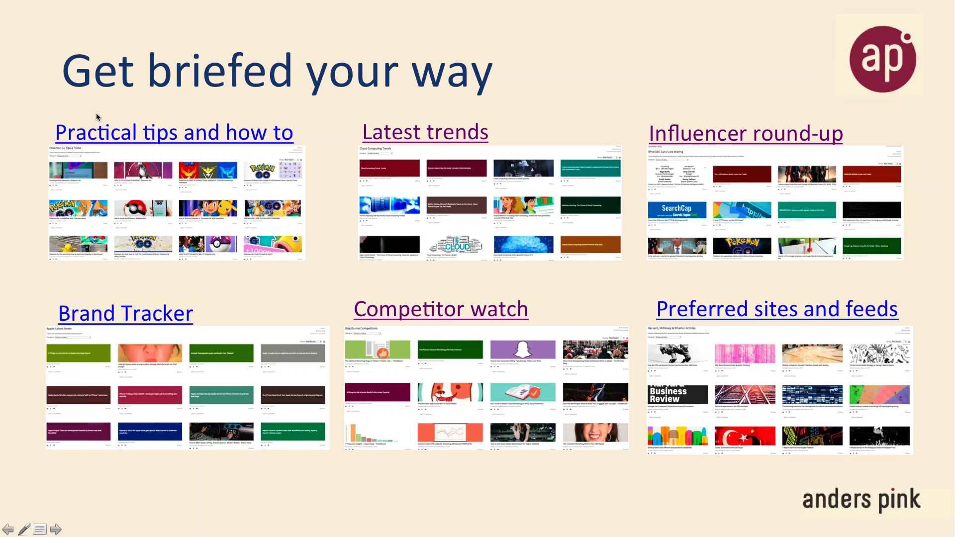
pyautogui.click(536, 327)
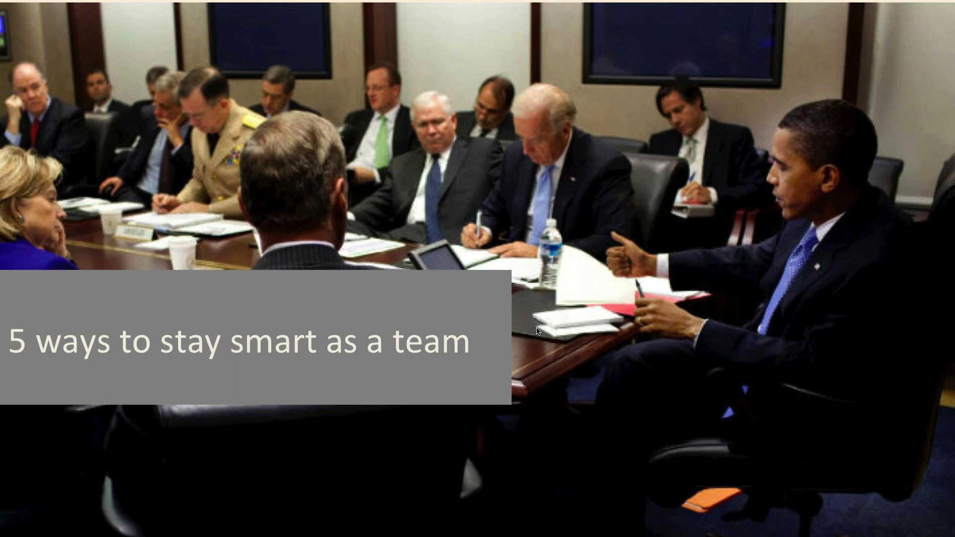
pyautogui.click(537, 331)
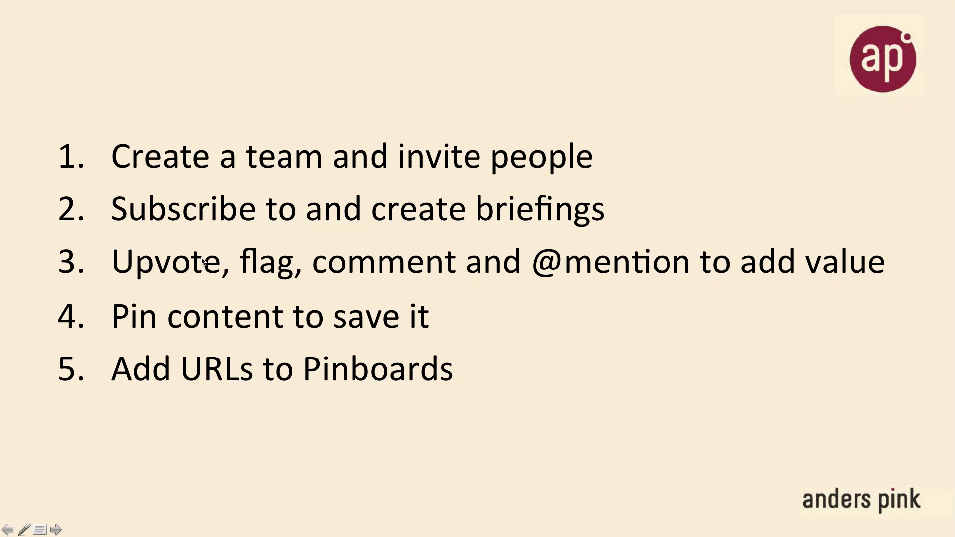
pyautogui.press('Escape')
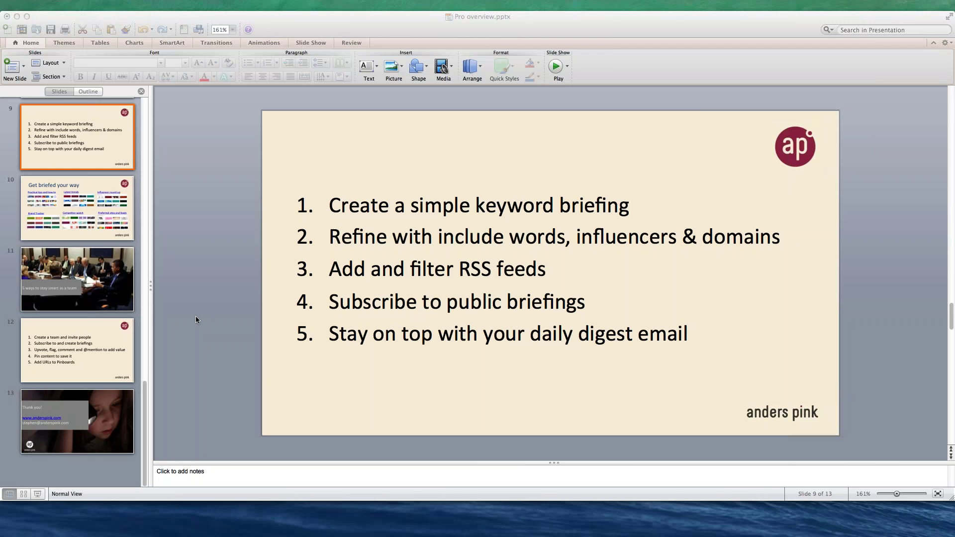
# Switch to the browser page with the Edtech Investment Briefing and create a new team named "new test team".
pyautogui.click(725, 519)
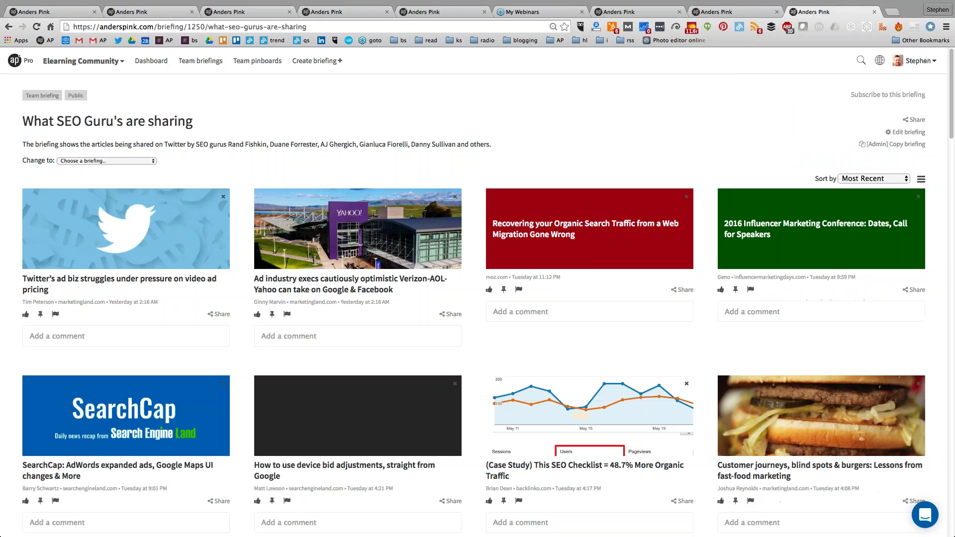
pyautogui.click(112, 12)
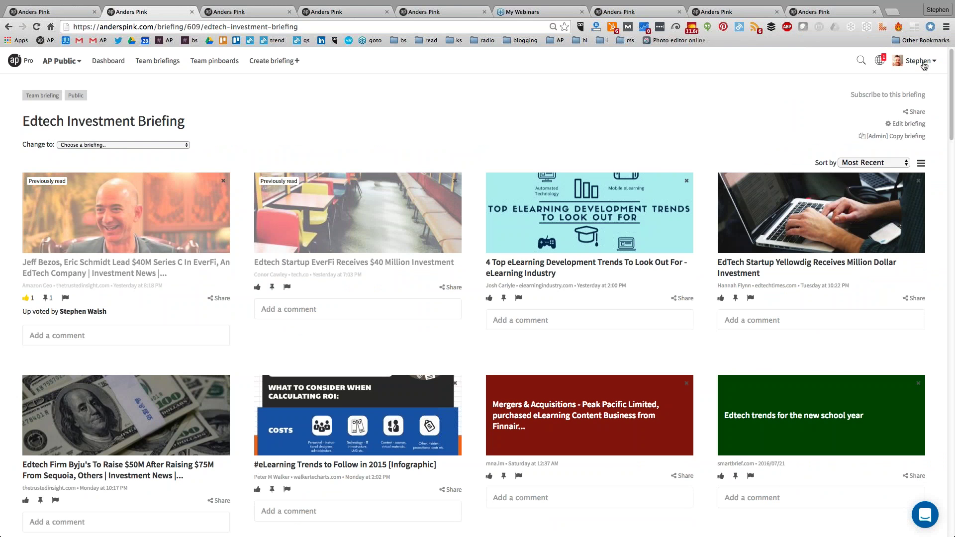
pyautogui.click(923, 63)
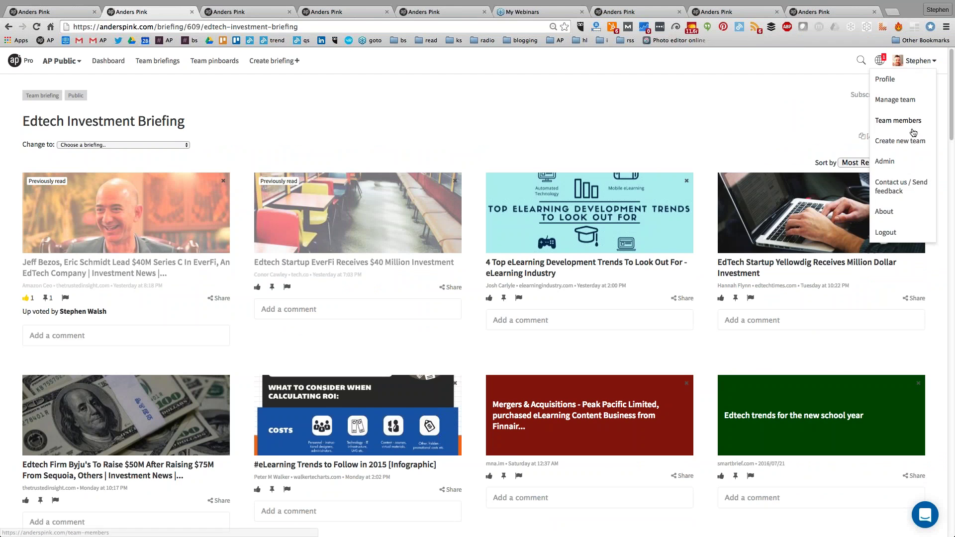
pyautogui.click(900, 141)
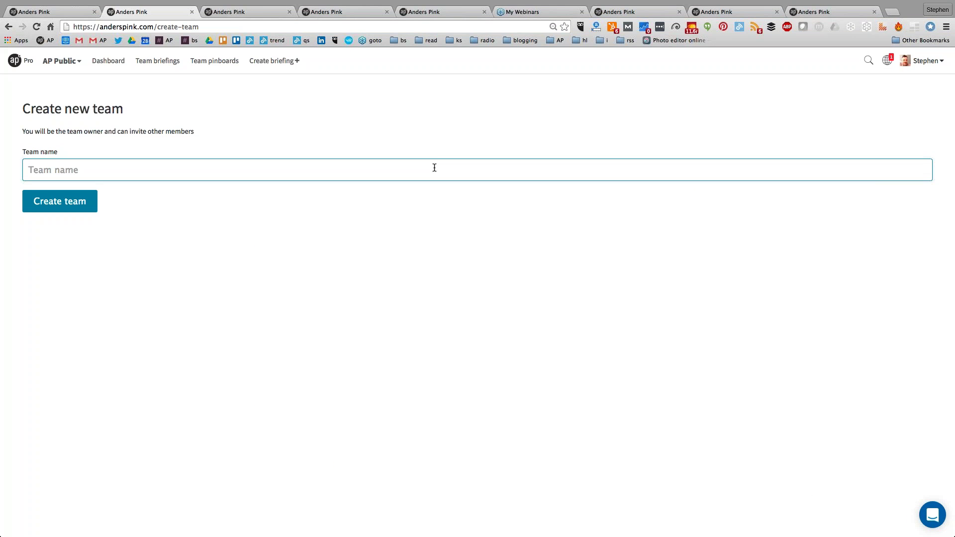
pyautogui.write('new test team')
pyautogui.press('Return')
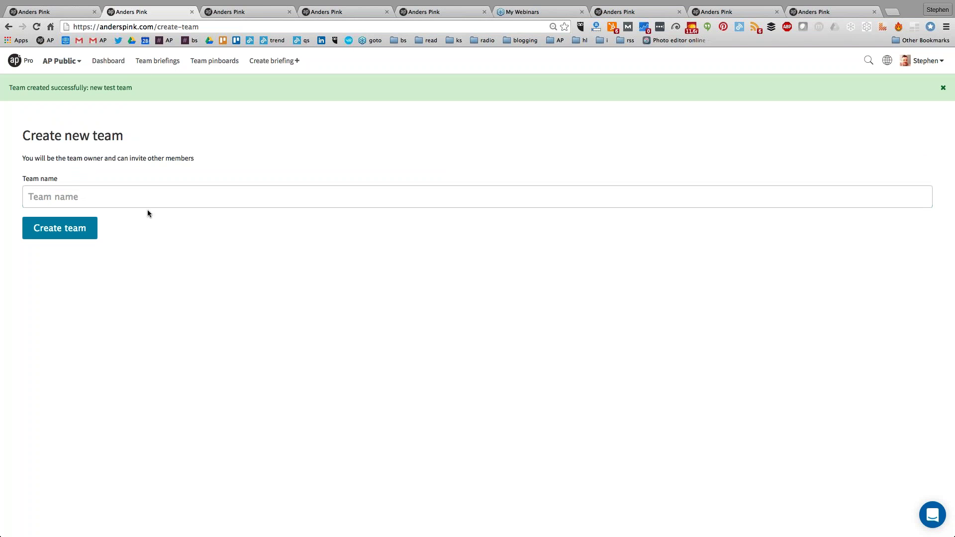
# Switch to the existing team "test team" and open its team management settings.
pyautogui.click(60, 63)
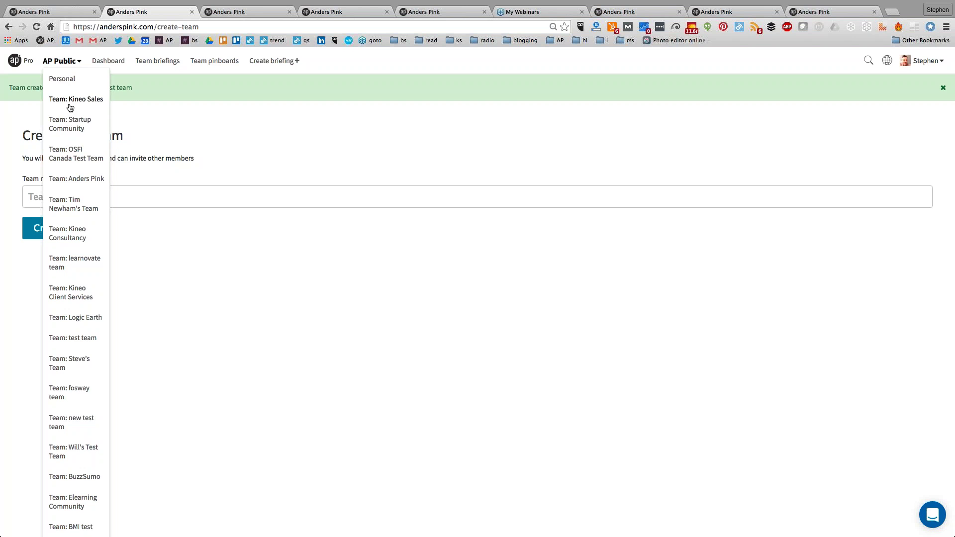
pyautogui.click(68, 338)
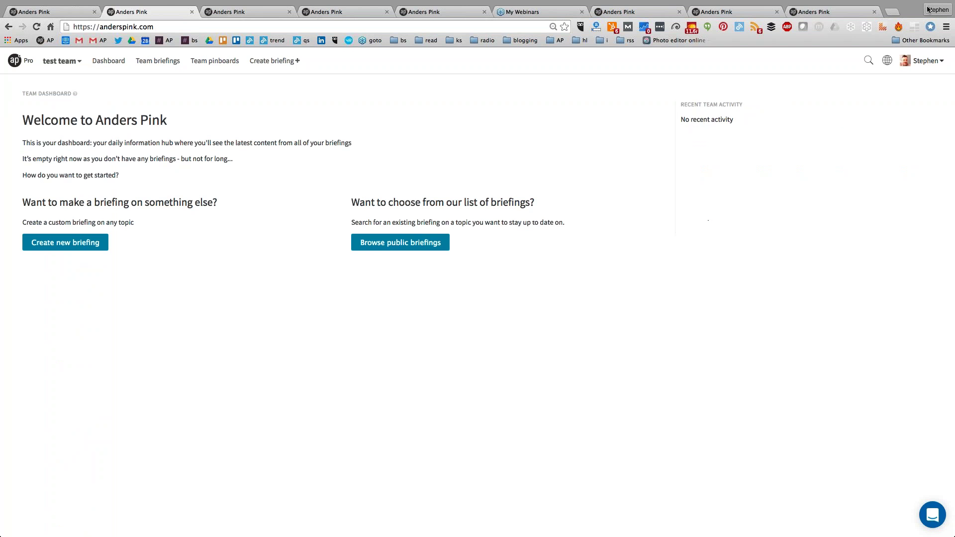
pyautogui.click(925, 62)
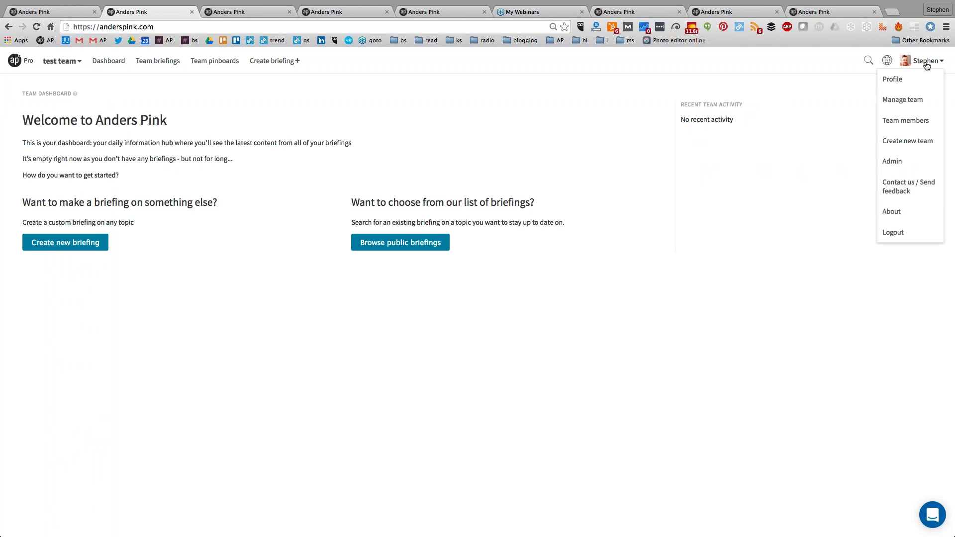
pyautogui.click(906, 101)
pyautogui.click(521, 181)
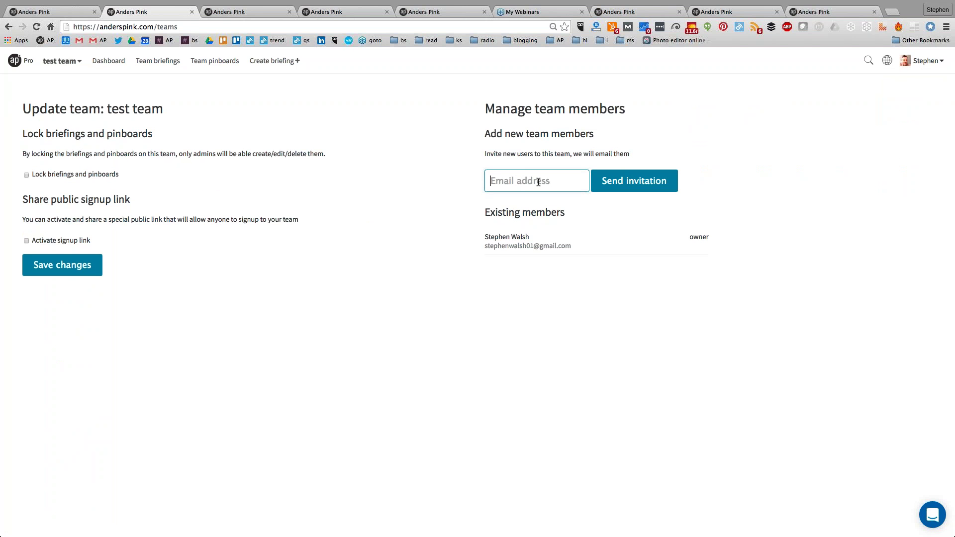
pyautogui.write('anything@emailc')
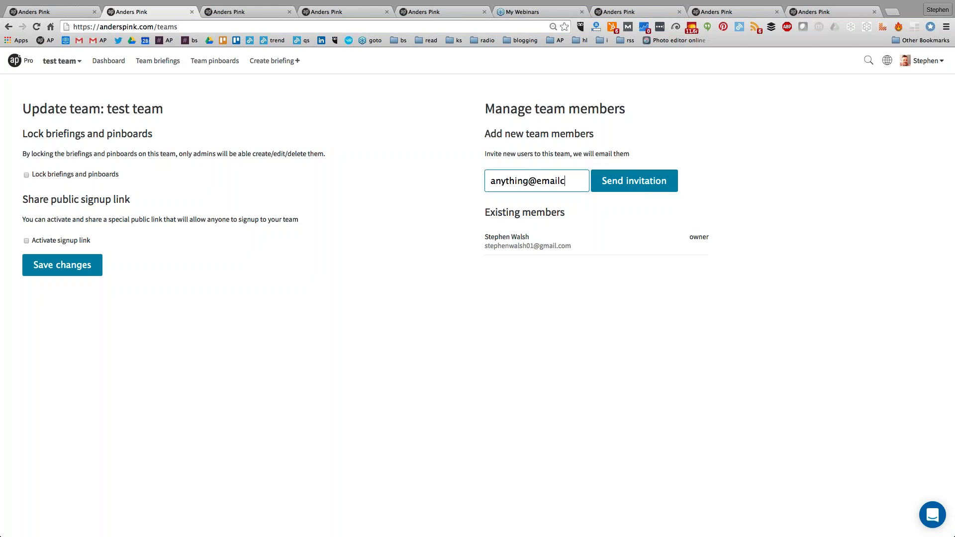
pyautogui.press('super+a')
pyautogui.press('BackSpace')
# Activate the public signup link for the test team and select the link's URL.
pyautogui.click(26, 241)
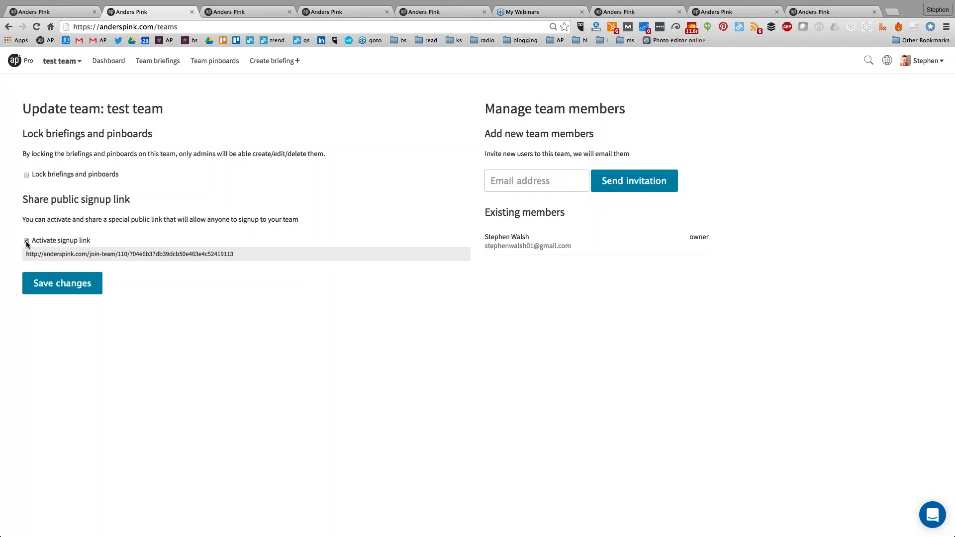
pyautogui.click(94, 253)
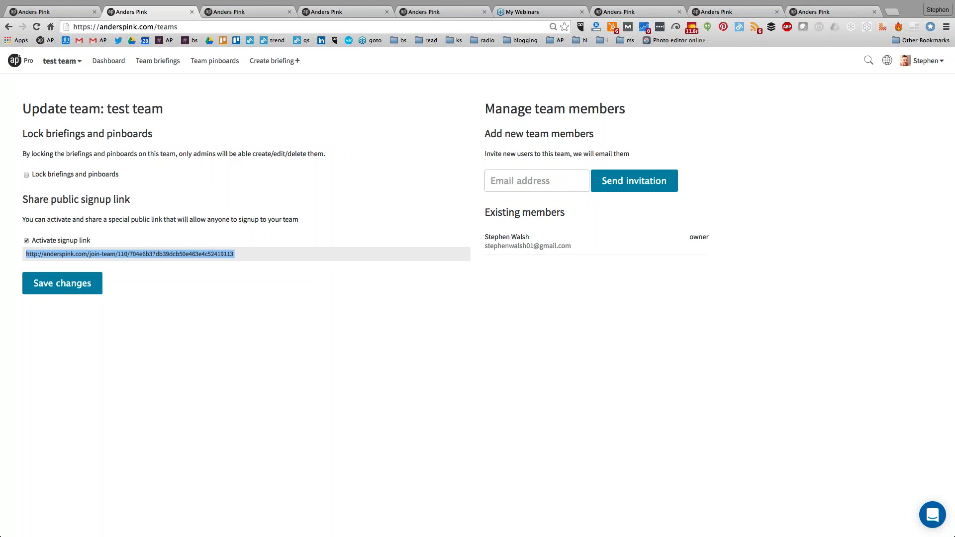
pyautogui.click(107, 254)
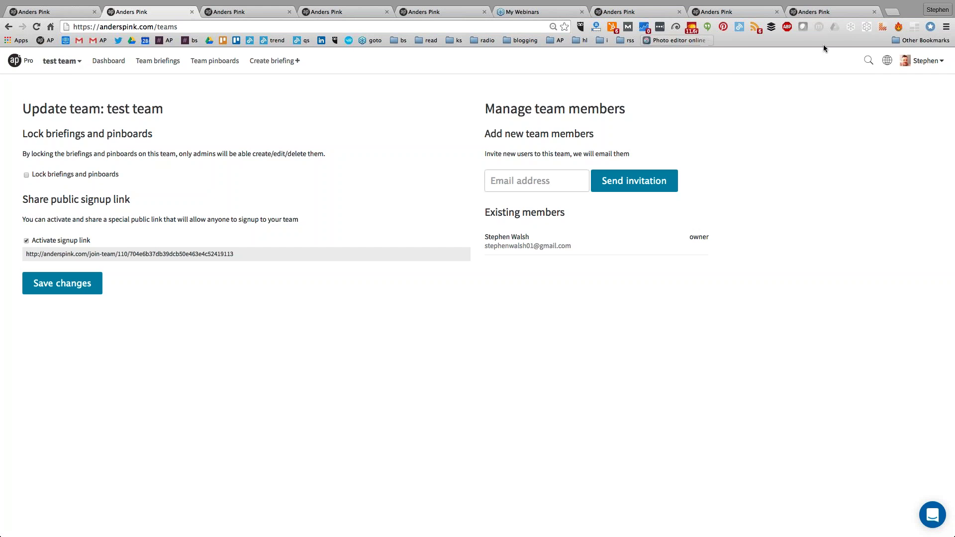
# Search the public briefings for "market", open B2B Marketing by BuzzSumo, and subscribe the team to it.
pyautogui.click(870, 60)
pyautogui.click(727, 76)
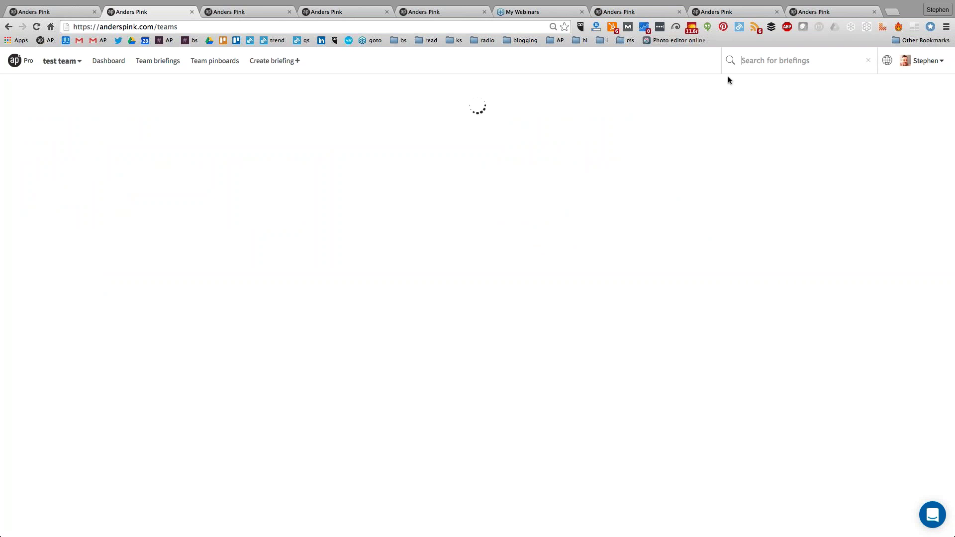
pyautogui.write('market')
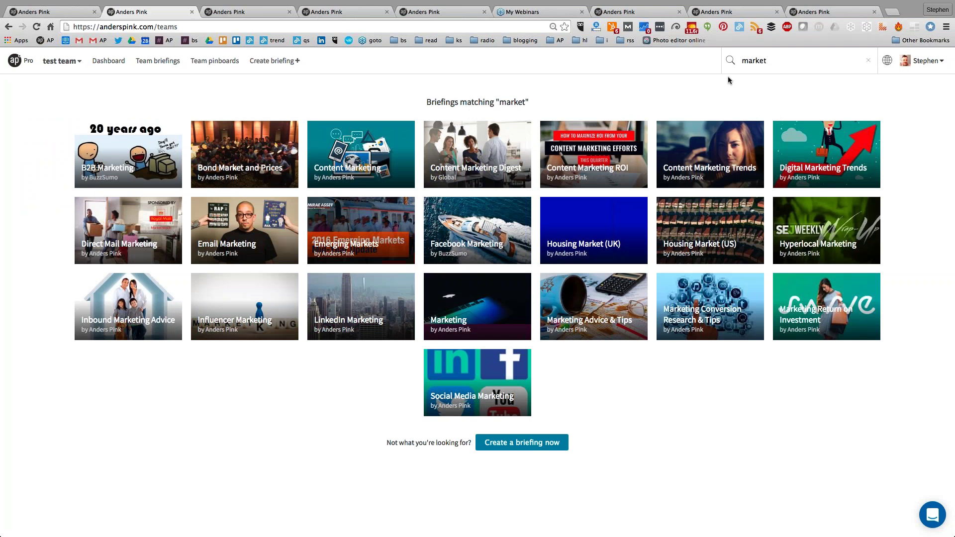
pyautogui.click(120, 154)
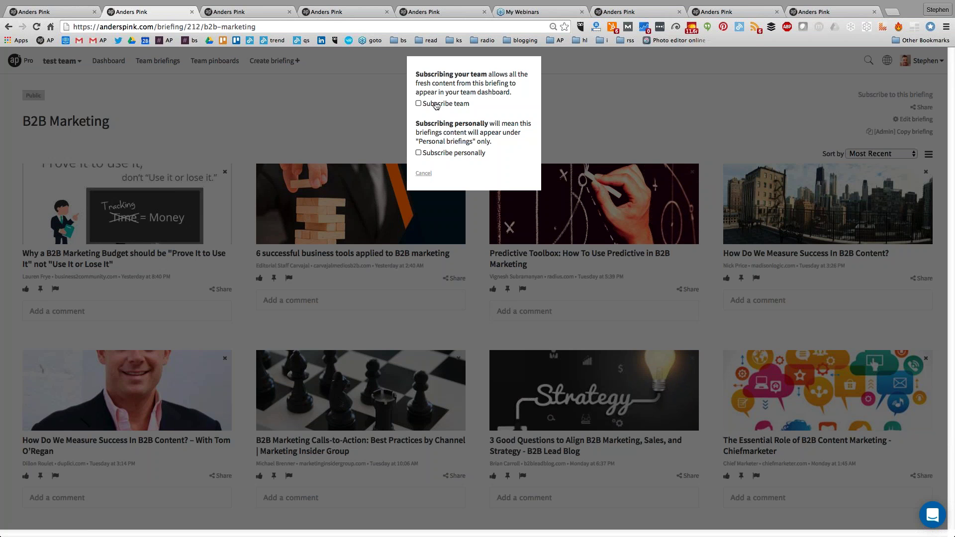
pyautogui.click(419, 104)
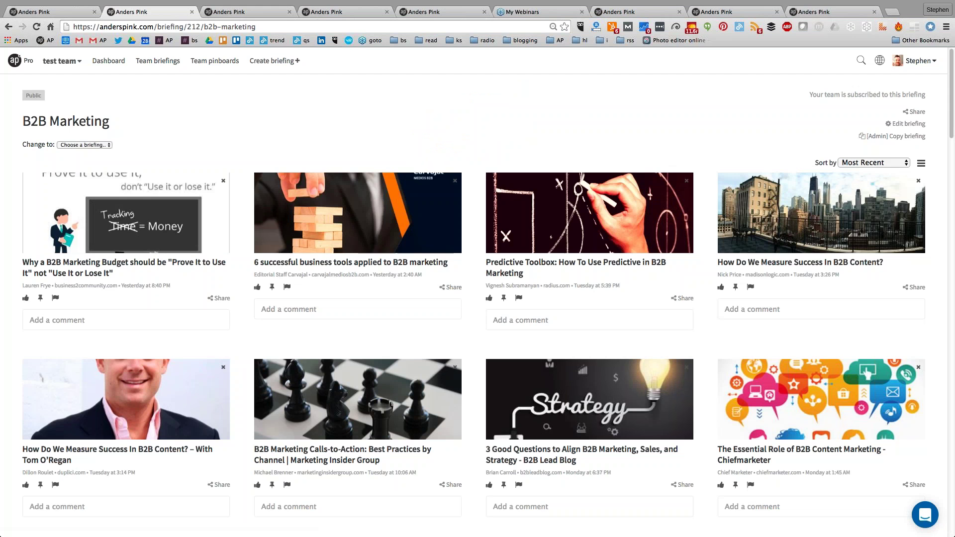
# View the team's subscribed briefings and open a blank form for creating a team briefing.
pyautogui.click(168, 60)
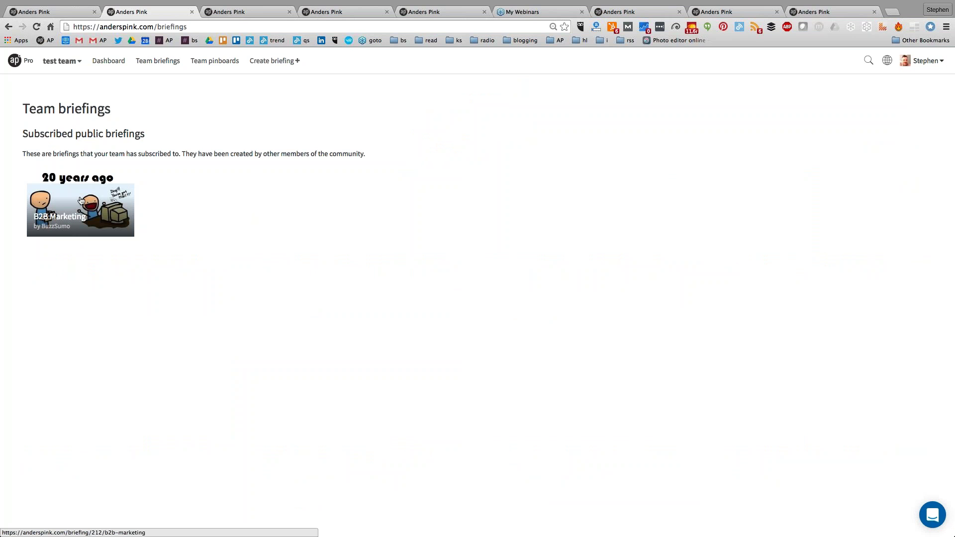
pyautogui.click(274, 61)
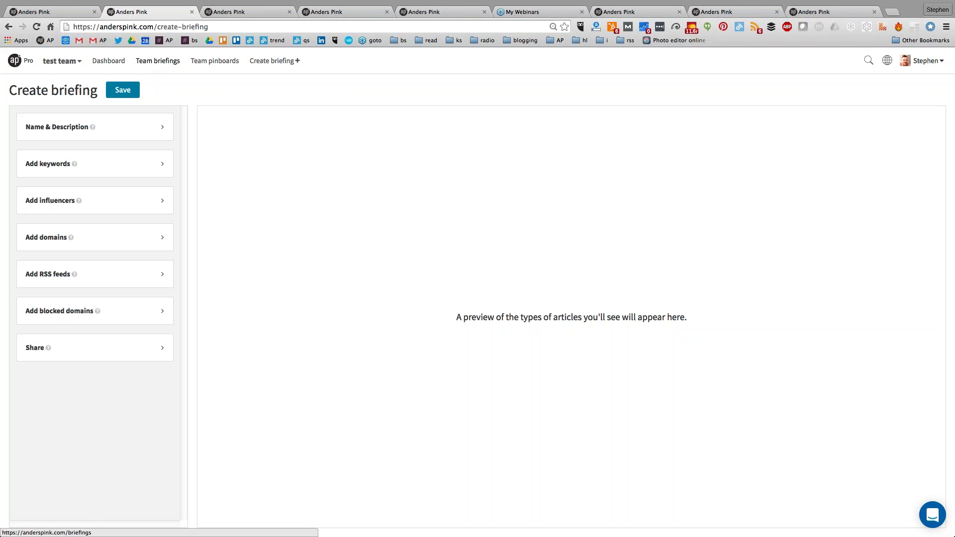
# View the Elearning Community team's briefings and open its team dashboard.
pyautogui.click(231, 12)
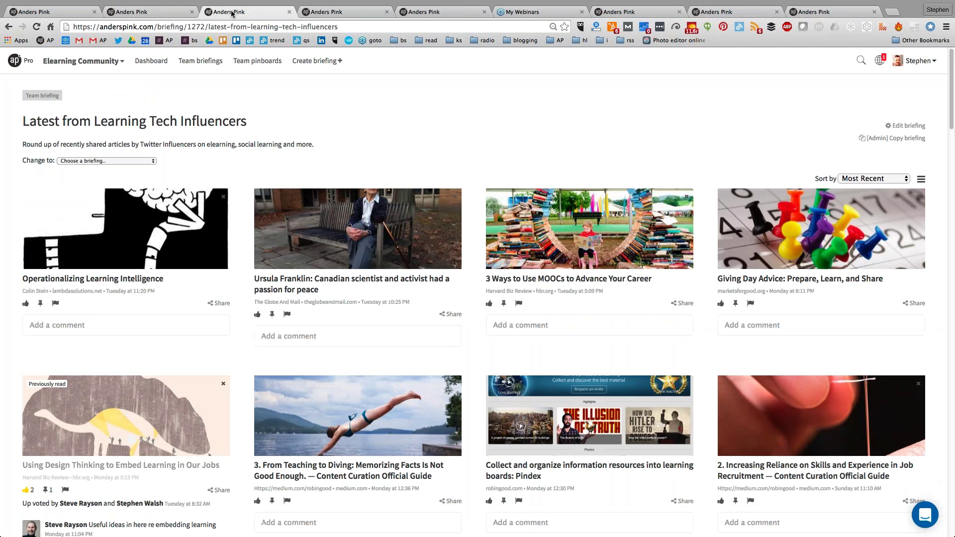
pyautogui.hotkey('ctrl', 'Tab')
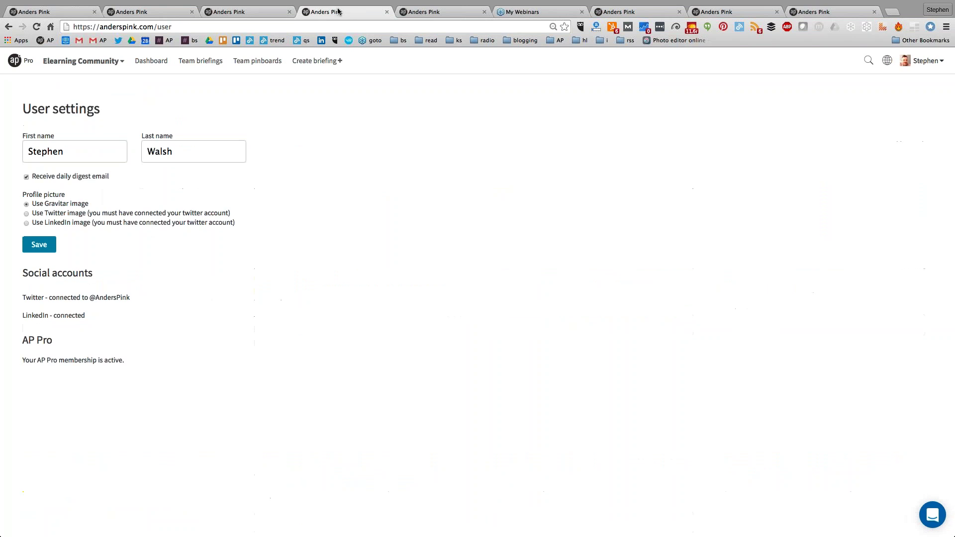
pyautogui.click(244, 12)
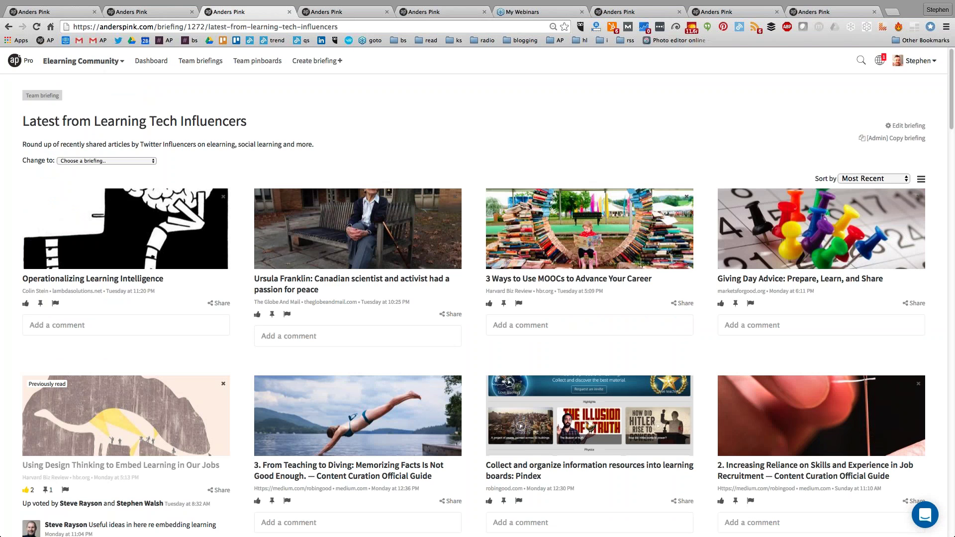
pyautogui.click(209, 62)
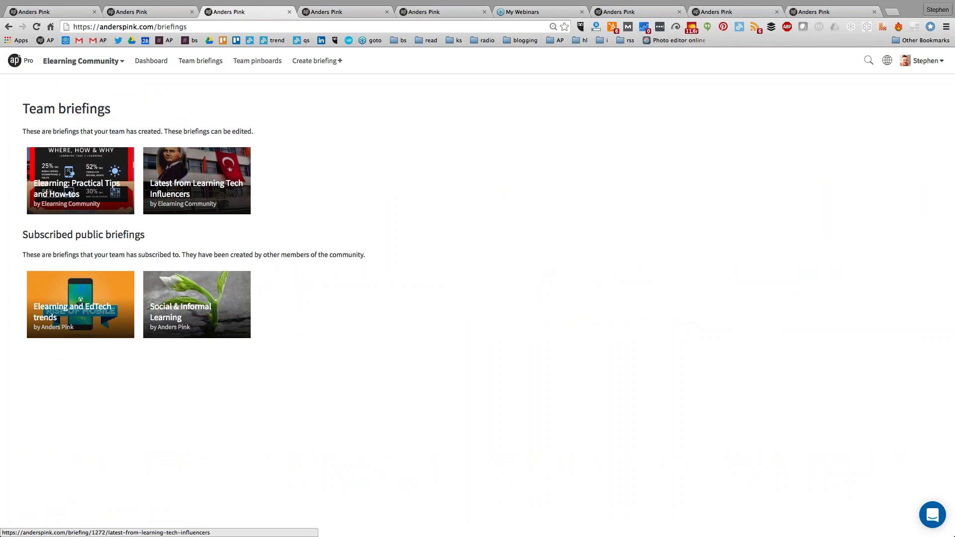
pyautogui.click(144, 62)
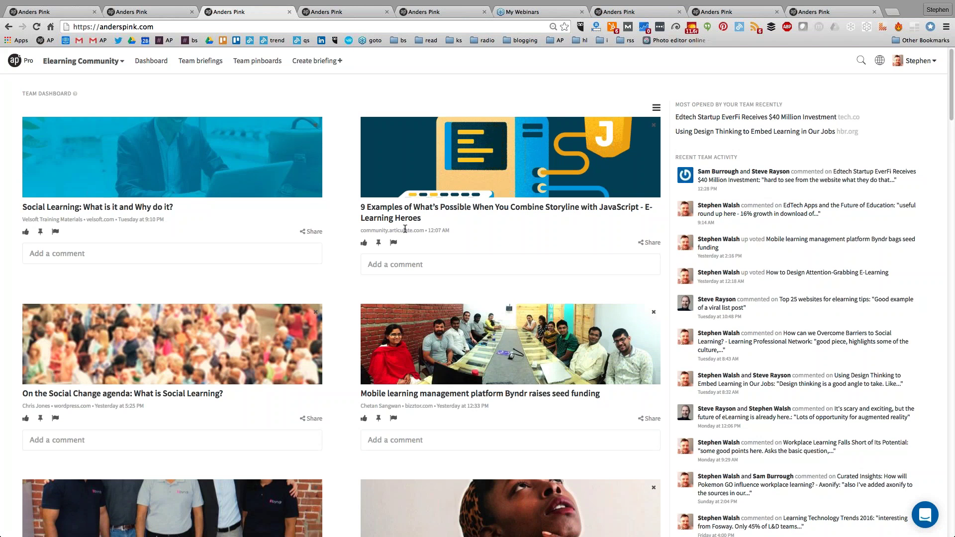
# Read the "Social Learning: What is it and Why do it?" article and upvote it on the team dashboard.
pyautogui.scroll(-3, 405, 229)
pyautogui.scroll(3, 405, 229)
pyautogui.click(81, 203)
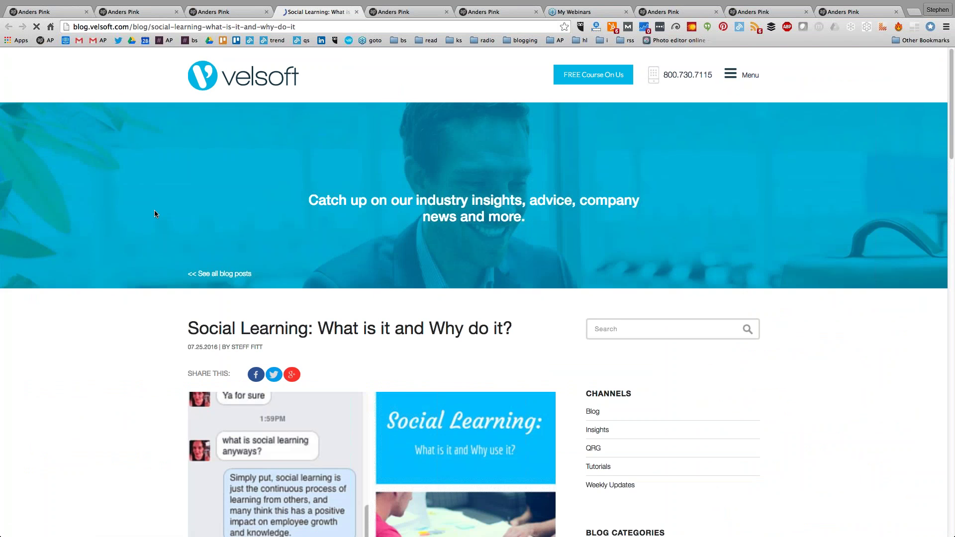
pyautogui.scroll(-8, 157, 213)
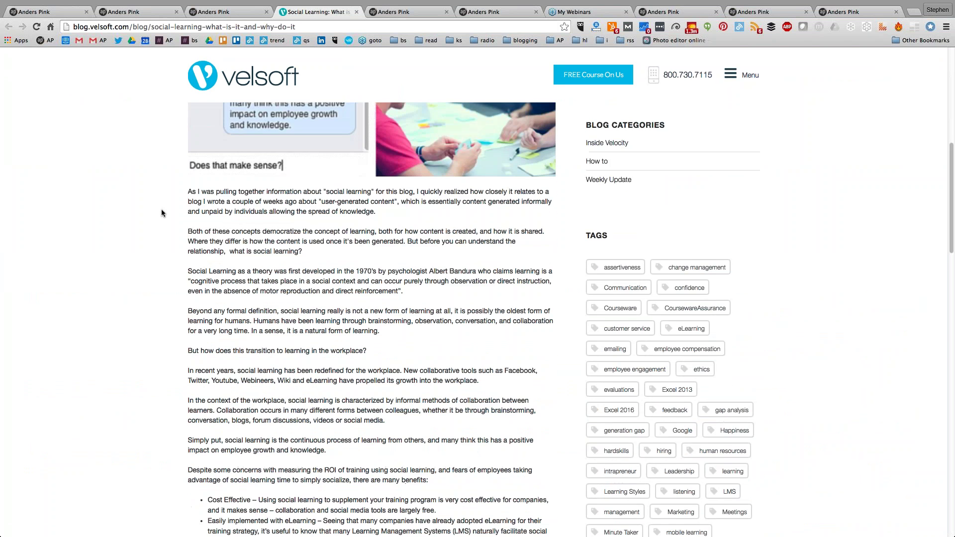
pyautogui.scroll(-4, 162, 213)
pyautogui.scroll(3, 161, 213)
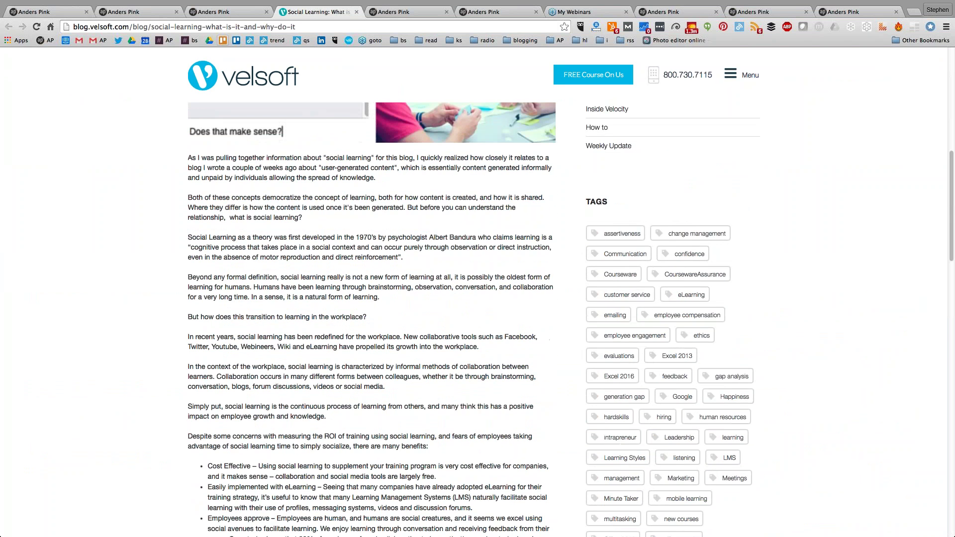
pyautogui.hotkey('ctrl', 'shift', 'Tab')
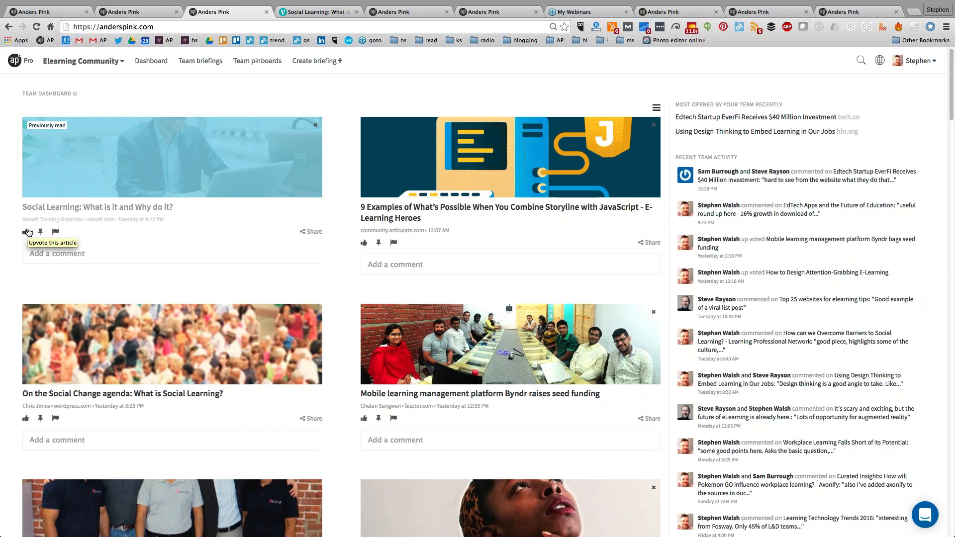
pyautogui.click(28, 232)
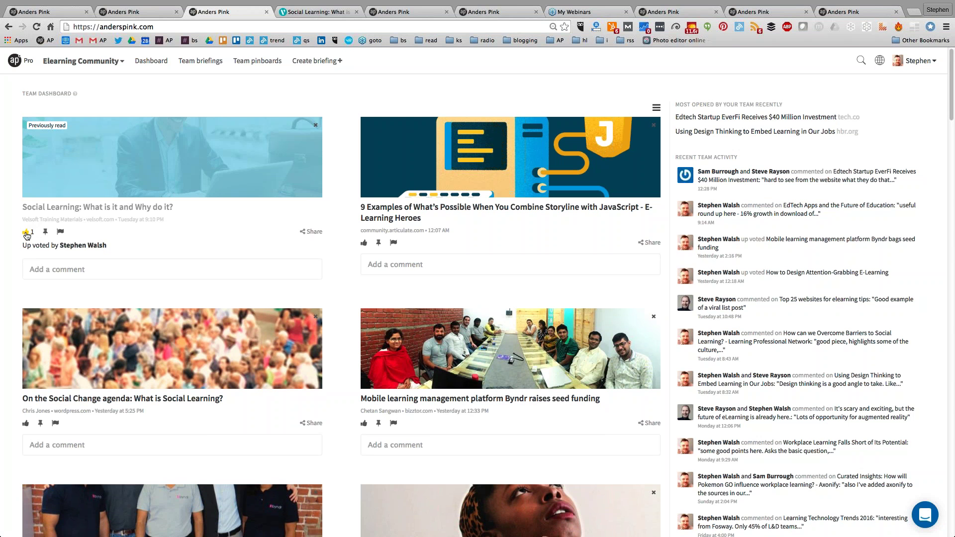
# Draft the comment "good article – what do you think? should we ,,," on the Social Learning article and mention a teammate in it.
pyautogui.click(64, 273)
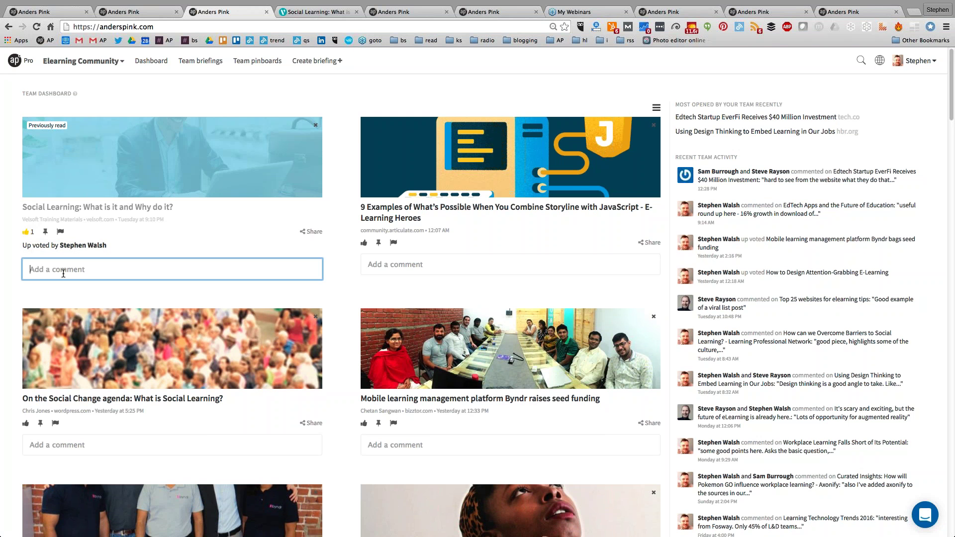
pyautogui.write('good article – what do')
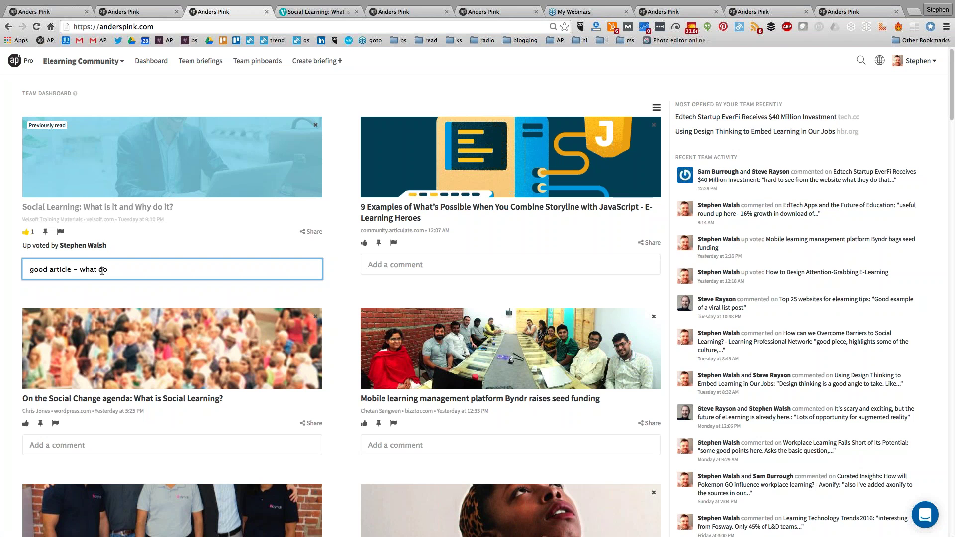
pyautogui.write(' you think? should we ,,,')
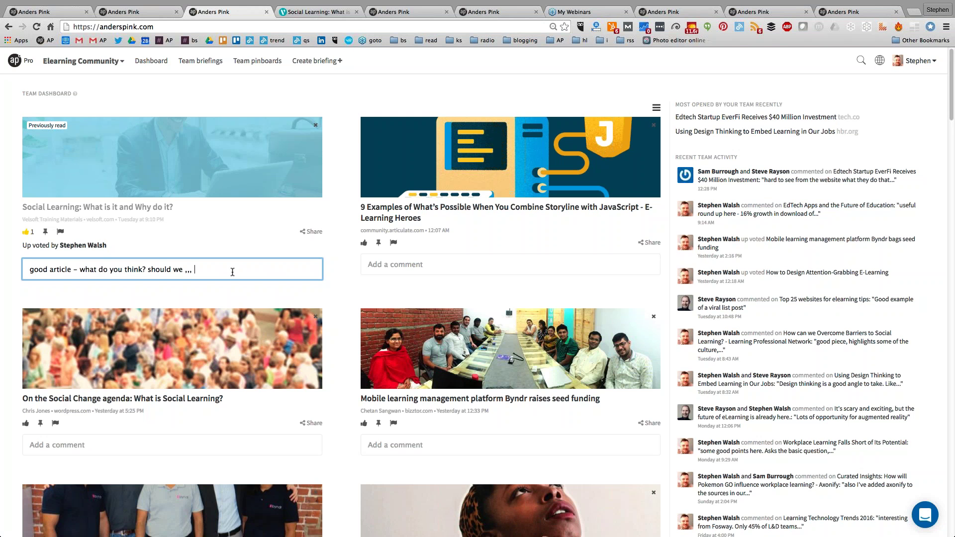
pyautogui.write('@')
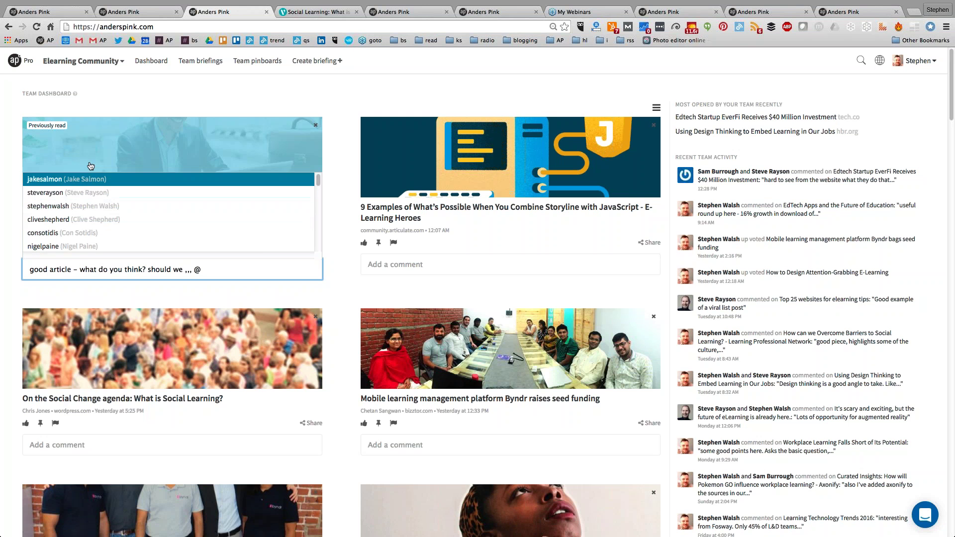
pyautogui.click(79, 194)
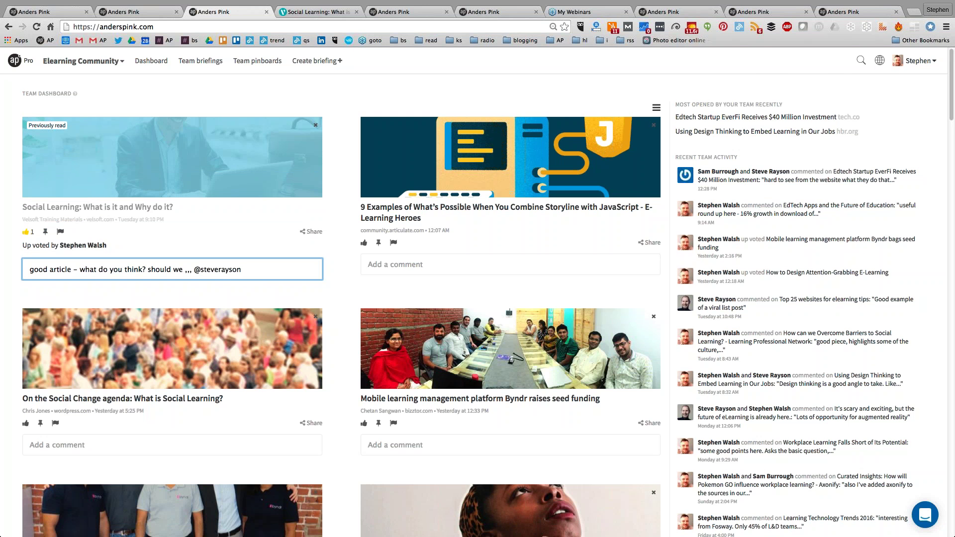
# Check the recent notifications and clear the unposted comment draft on the Social Learning article.
pyautogui.click(880, 60)
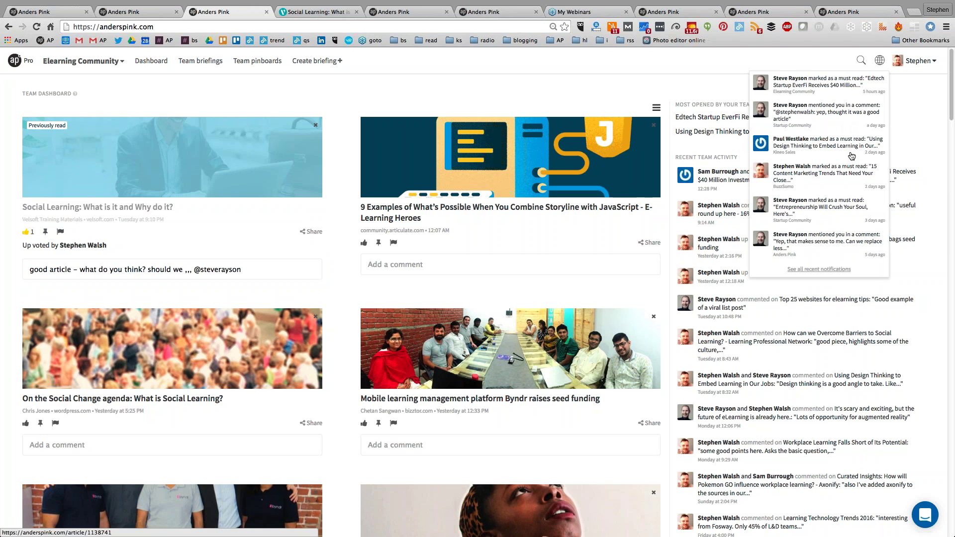
pyautogui.click(881, 60)
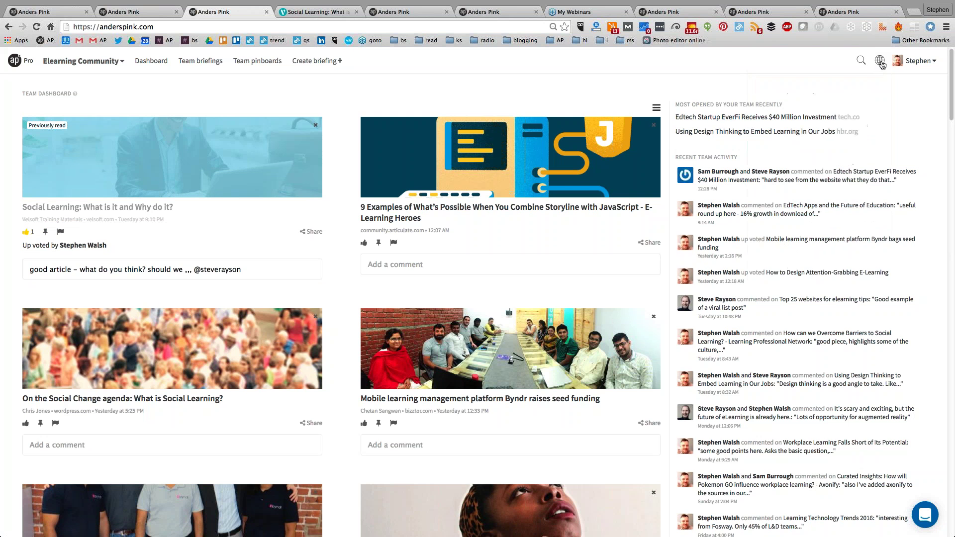
pyautogui.click(245, 267)
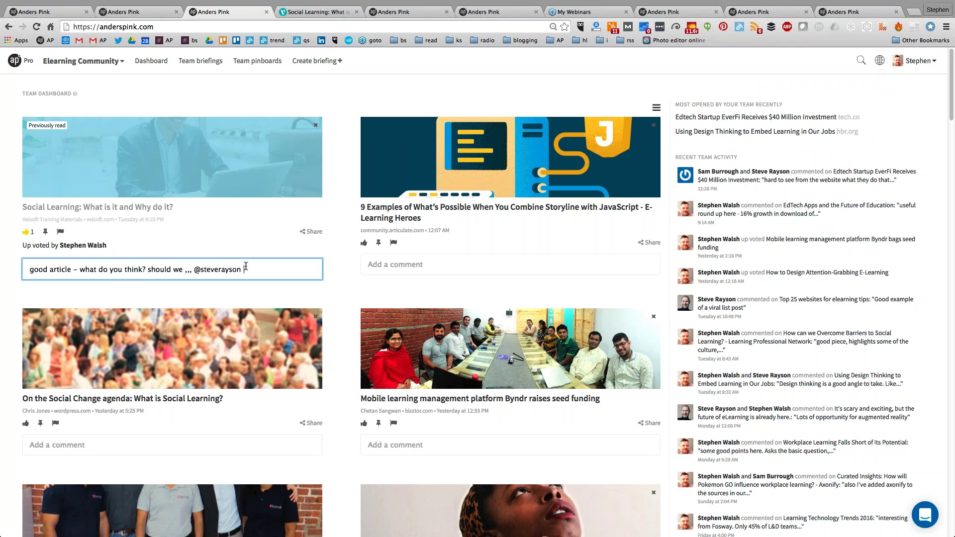
pyautogui.hotkey('ctrl', 'a')
pyautogui.press('BackSpace')
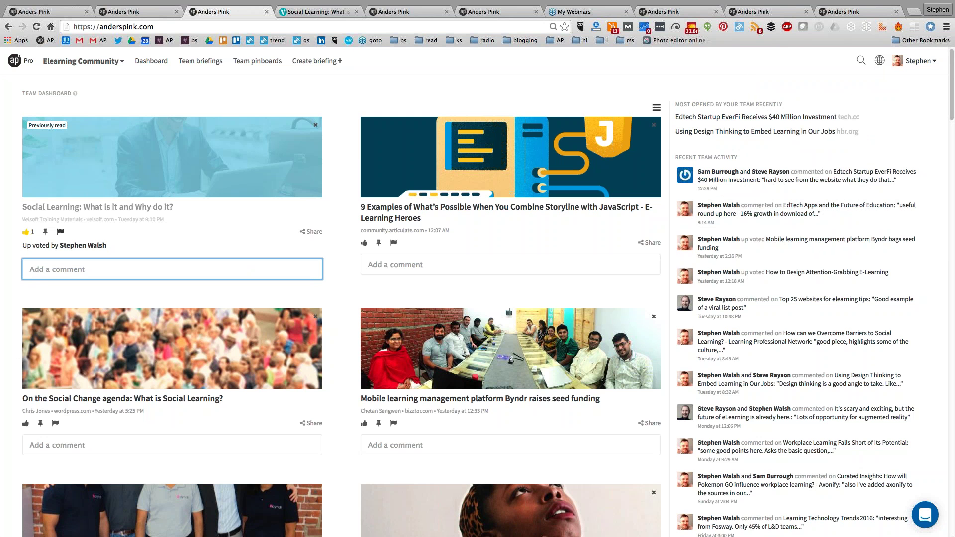
# Flag the Social Learning article as a must read and remove the flag again.
pyautogui.click(61, 232)
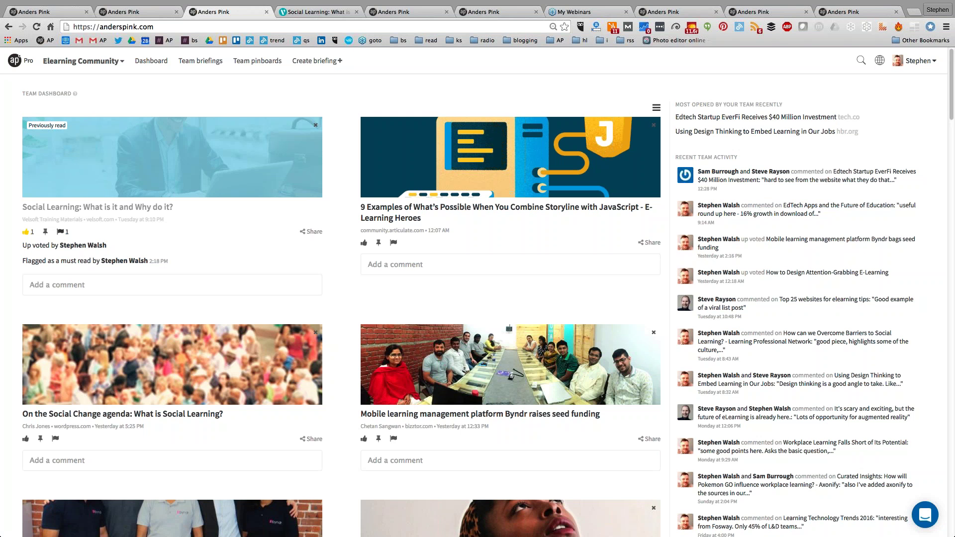
pyautogui.click(60, 232)
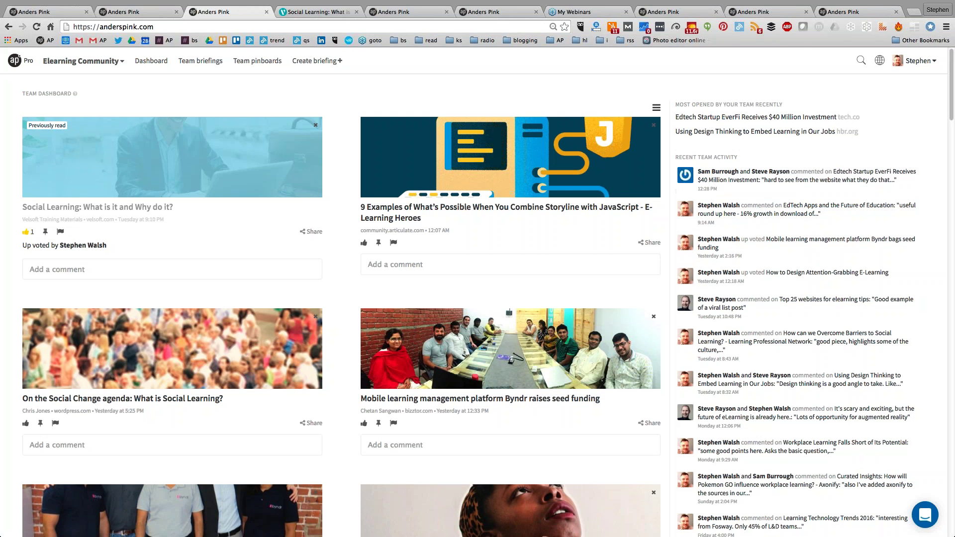
# Show the "Edtech Startup EverFi Receives $40 Million Investment" article from the recent team activity and expand its previous comments.
pyautogui.click(860, 179)
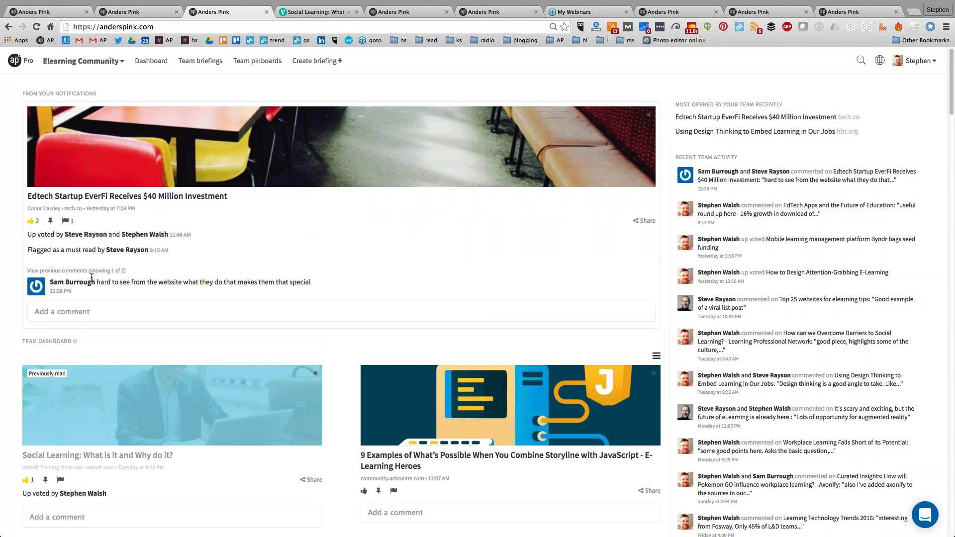
pyautogui.click(91, 272)
# Enter the trial comment "sdfsdf" on the EverFi article and erase it without posting.
pyautogui.click(35, 324)
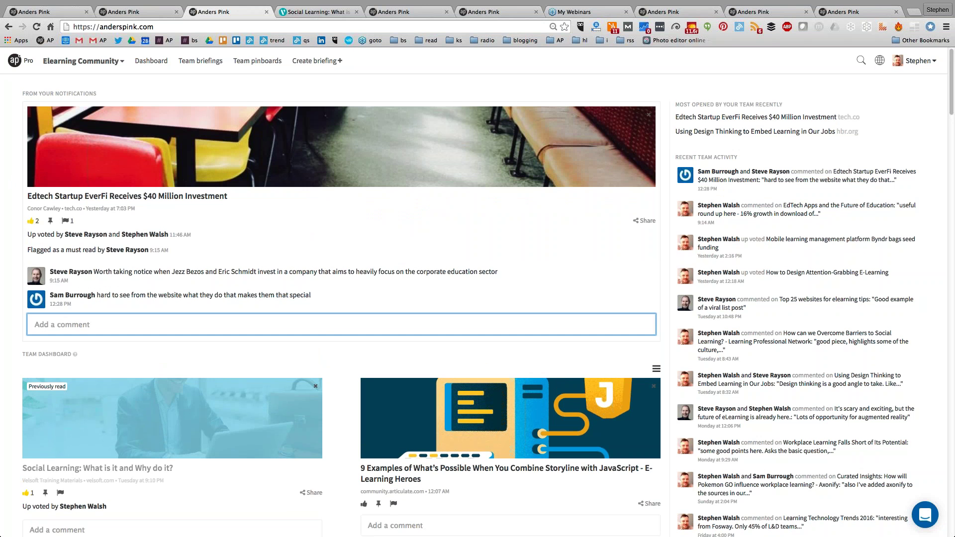
pyautogui.write('sdfsdf')
pyautogui.press('BackSpace')
pyautogui.press('BackSpace')
pyautogui.press('BackSpace')
pyautogui.press('BackSpace')
pyautogui.press('BackSpace')
pyautogui.press('BackSpace')
# Look through the articles and recent activity on the team dashboard.
pyautogui.scroll(-5, 240, 219)
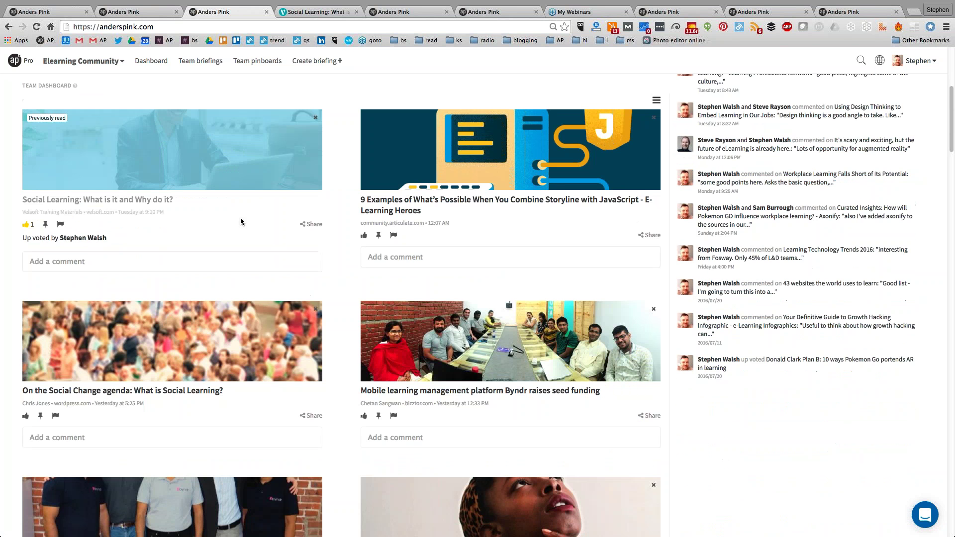
pyautogui.scroll(3, 241, 220)
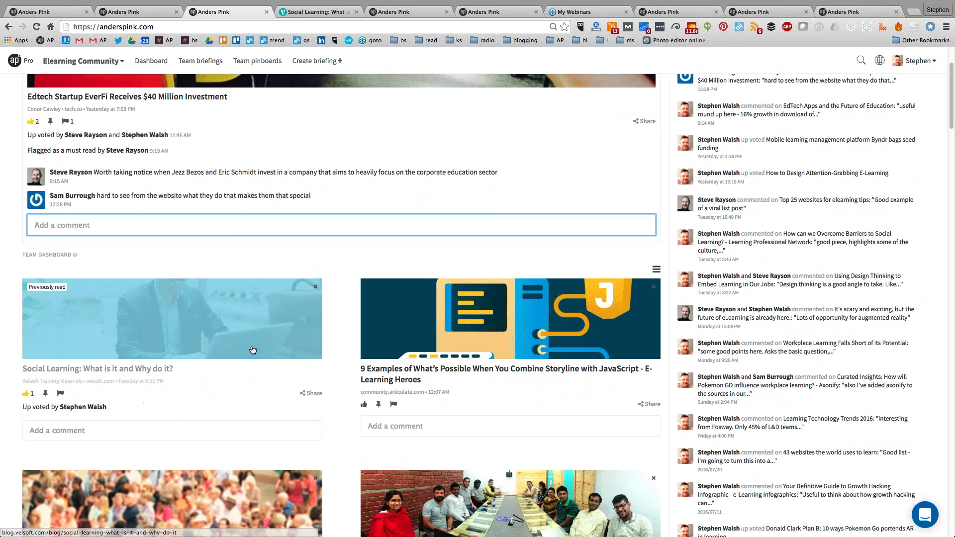
pyautogui.scroll(-7, 253, 347)
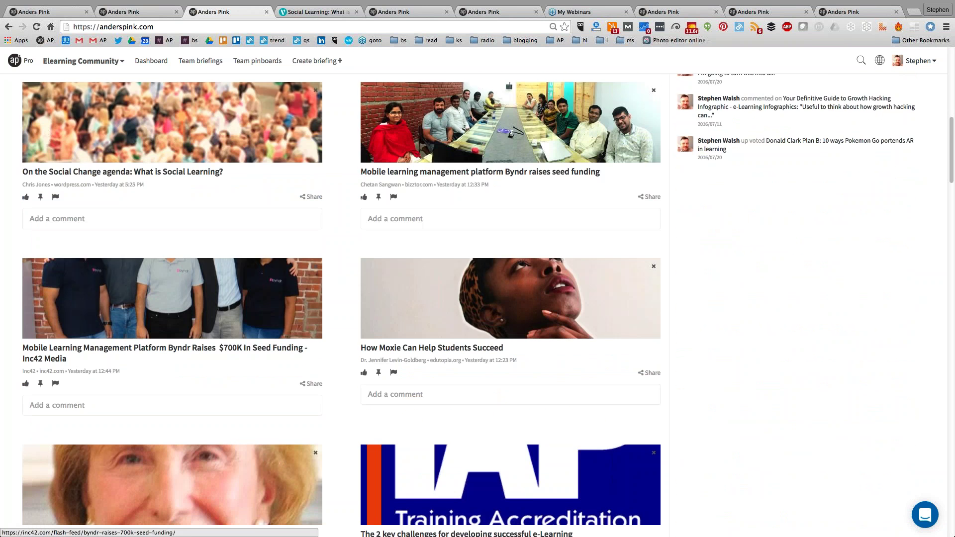
pyautogui.scroll(9, 253, 347)
pyautogui.scroll(-2, 247, 333)
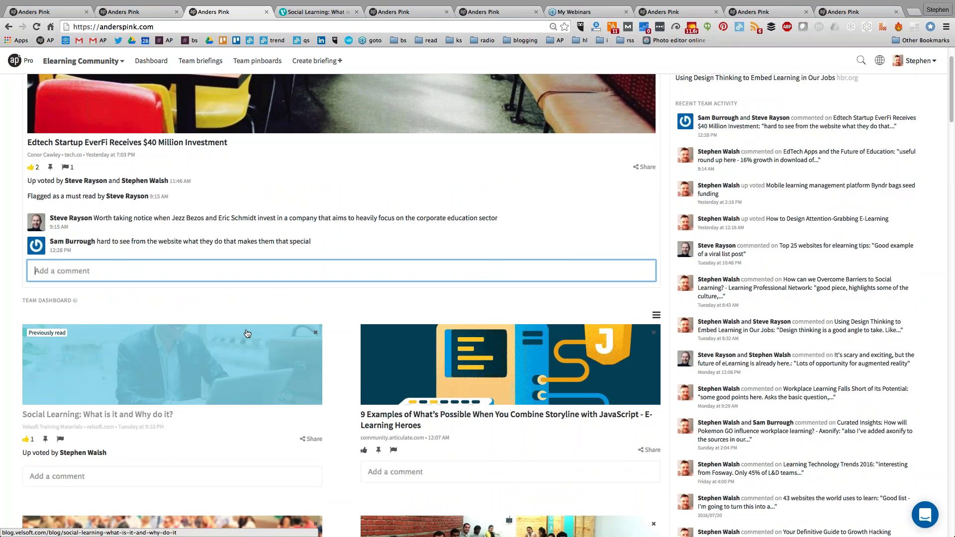
pyautogui.scroll(-1, 248, 334)
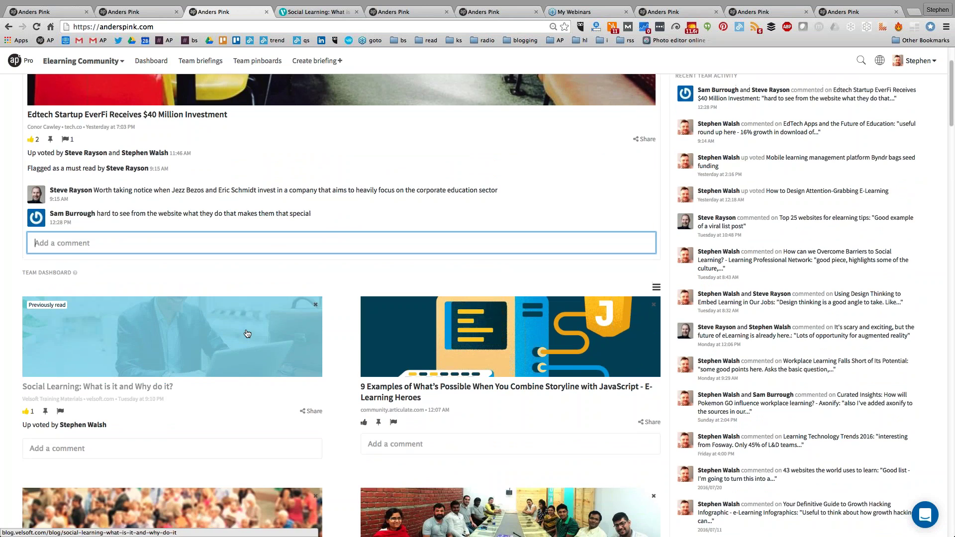
pyautogui.scroll(2, 247, 334)
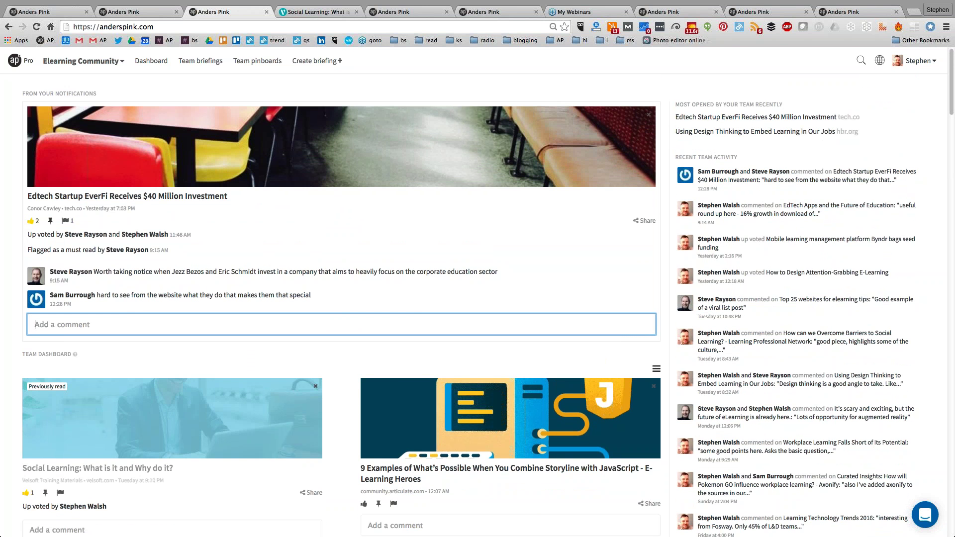
# Pin the EverFi article to the "Elearning market" pinboard.
pyautogui.click(50, 221)
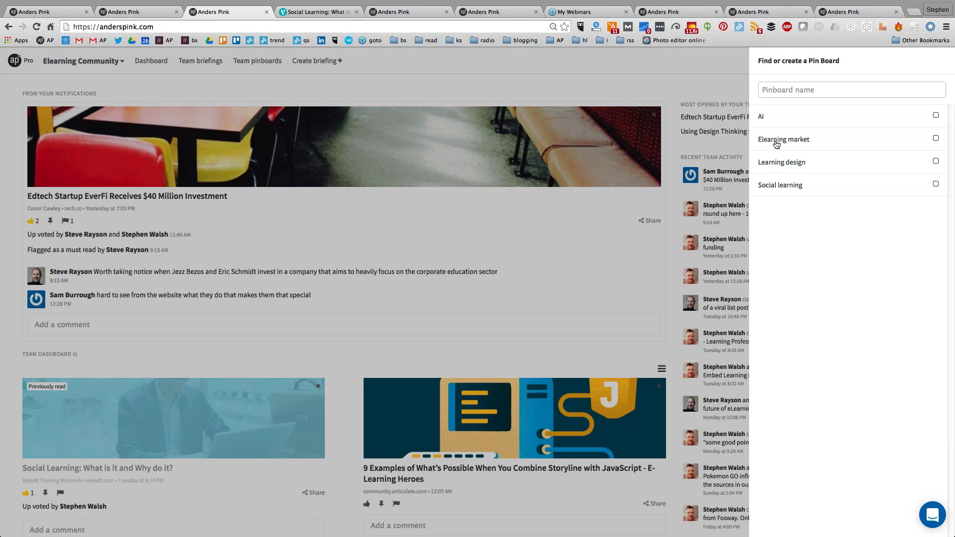
pyautogui.click(935, 139)
pyautogui.click(507, 234)
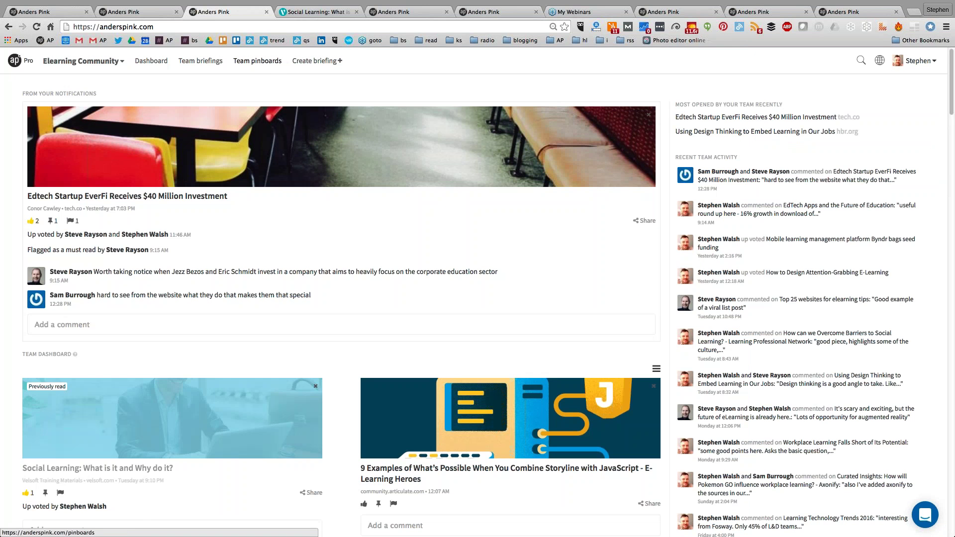
# Review the articles on the team's Elearning market pinboard and open its field for manually adding an article URL.
pyautogui.click(254, 63)
pyautogui.click(188, 140)
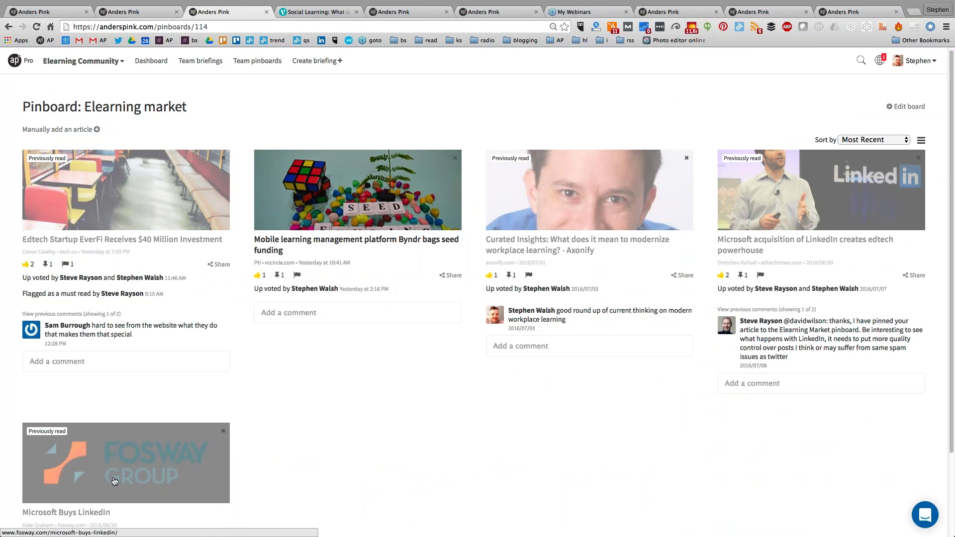
pyautogui.scroll(-1, 126, 426)
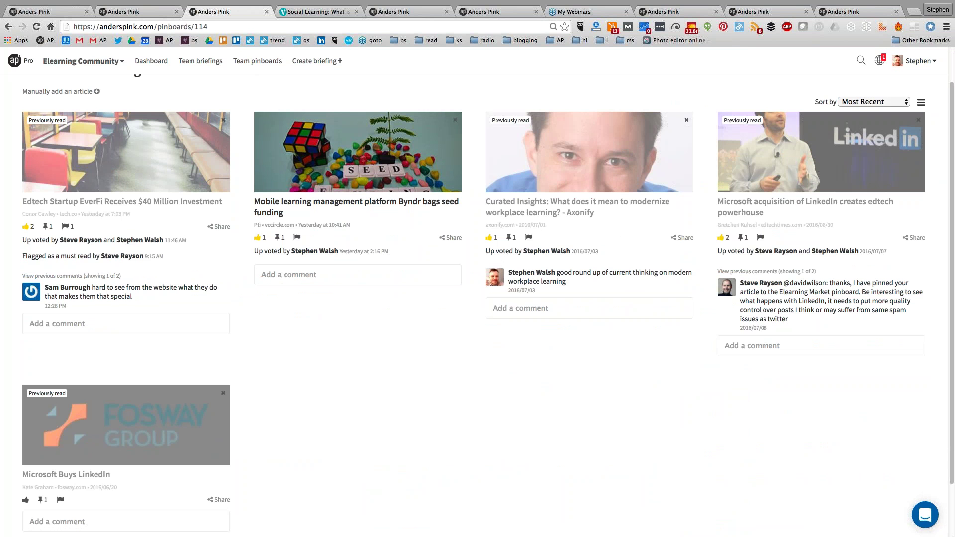
pyautogui.scroll(2, 132, 266)
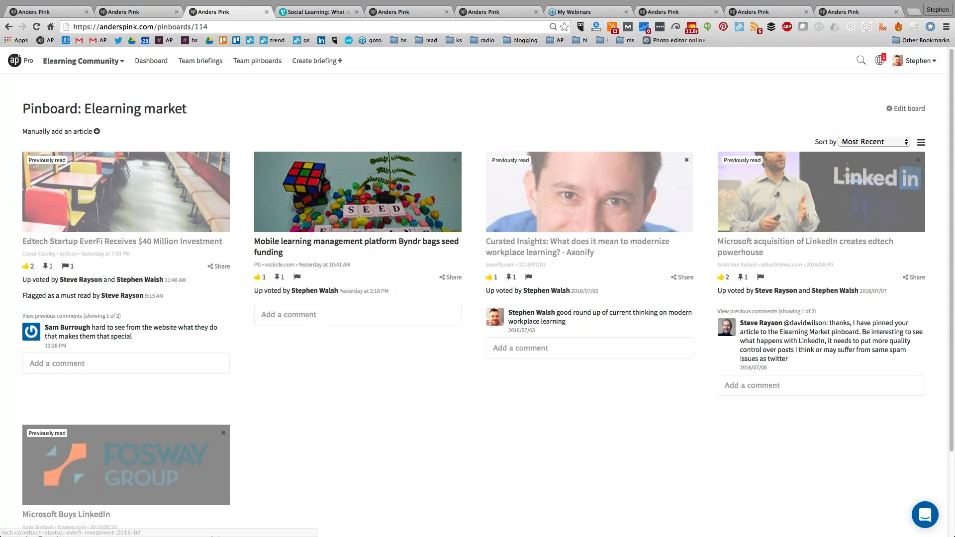
pyautogui.click(49, 132)
pyautogui.click(82, 145)
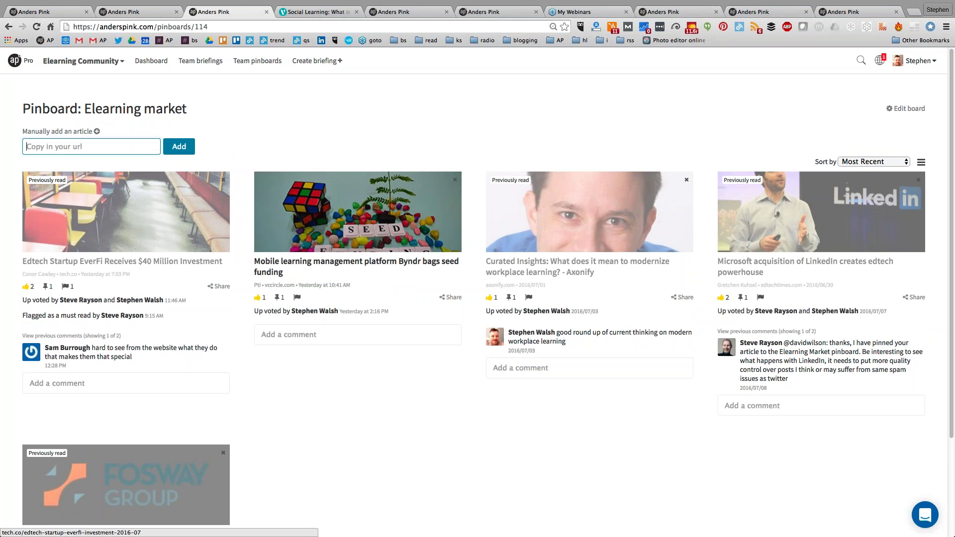
# Copy the URL of the Velsoft social learning blog article and manually add it to the team's Elearning market pinboard.
pyautogui.click(292, 13)
pyautogui.click(278, 26)
pyautogui.rightClick(278, 26)
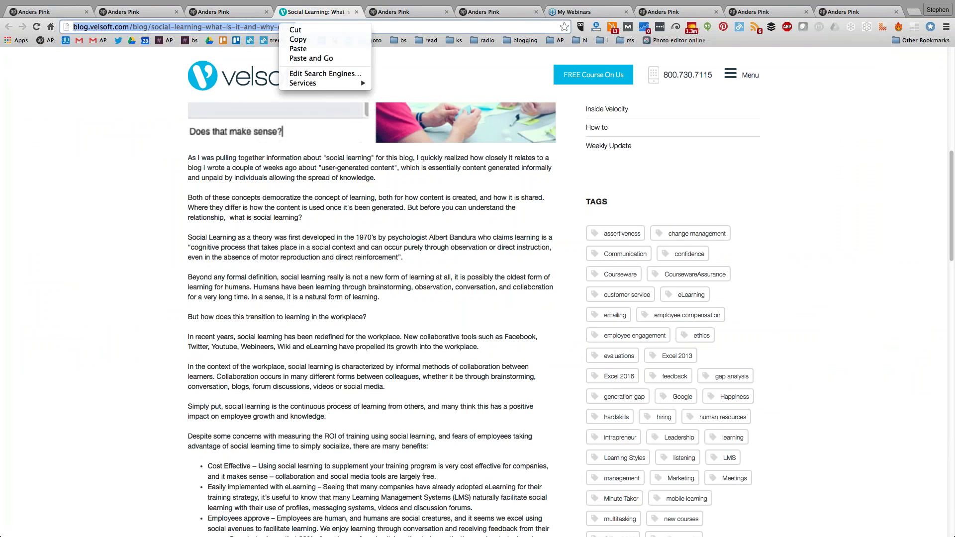
pyautogui.click(298, 38)
pyautogui.click(219, 12)
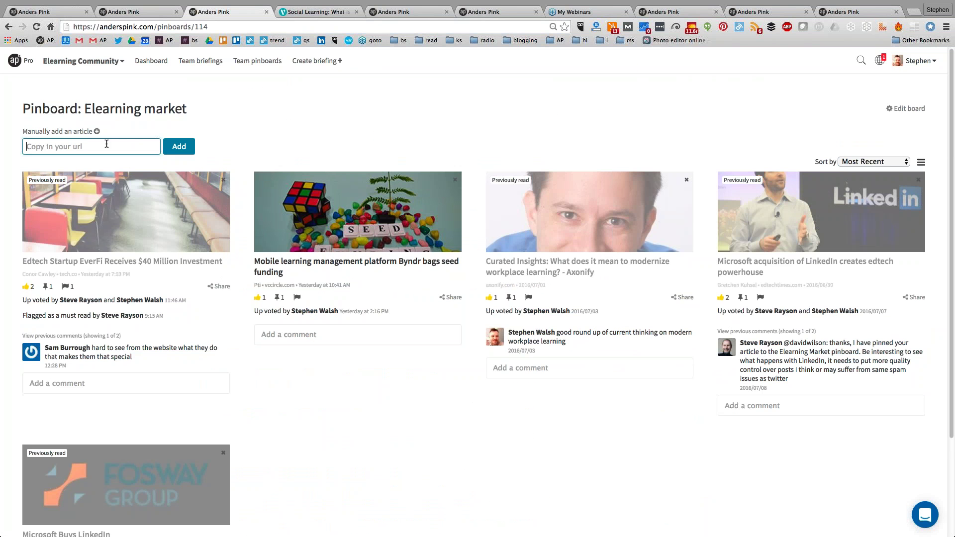
pyautogui.press('super+v')
pyautogui.press('Return')
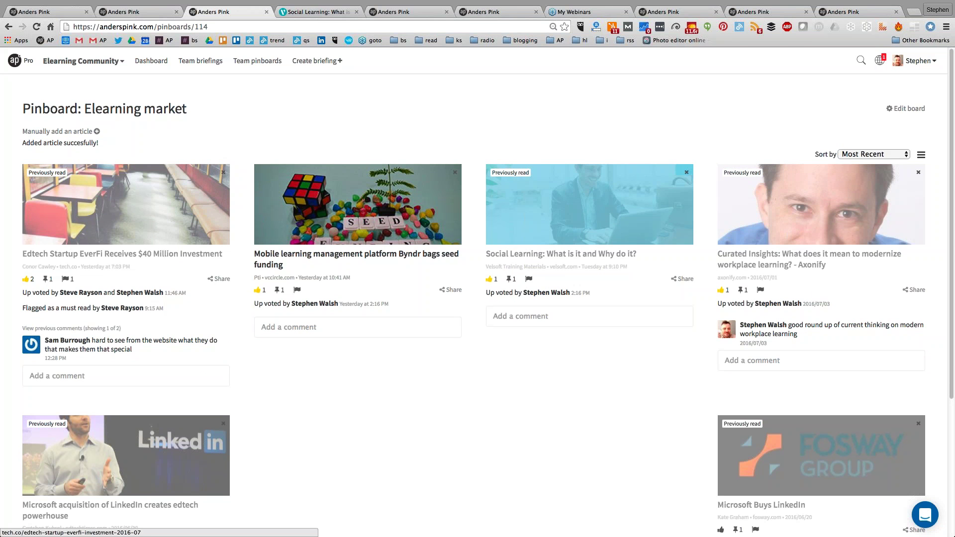
pyautogui.scroll(-1, 478, 298)
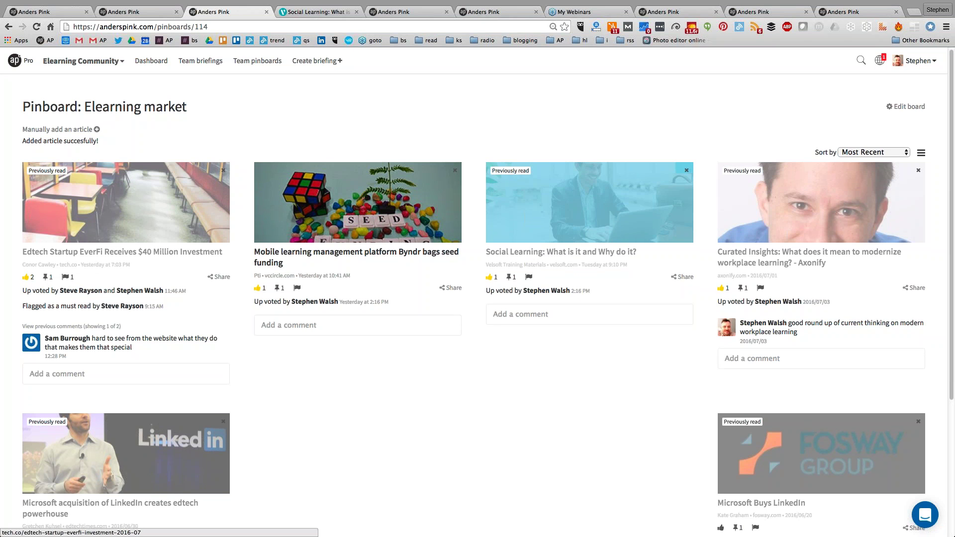
# Reopen the pinboard's field for manually adding an article and return to the team dashboard.
pyautogui.click(54, 130)
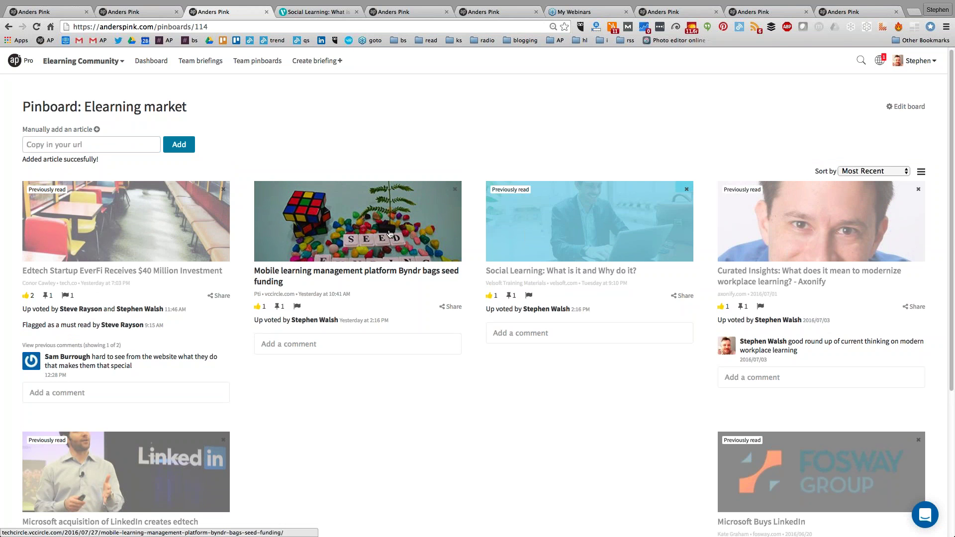
pyautogui.click(141, 71)
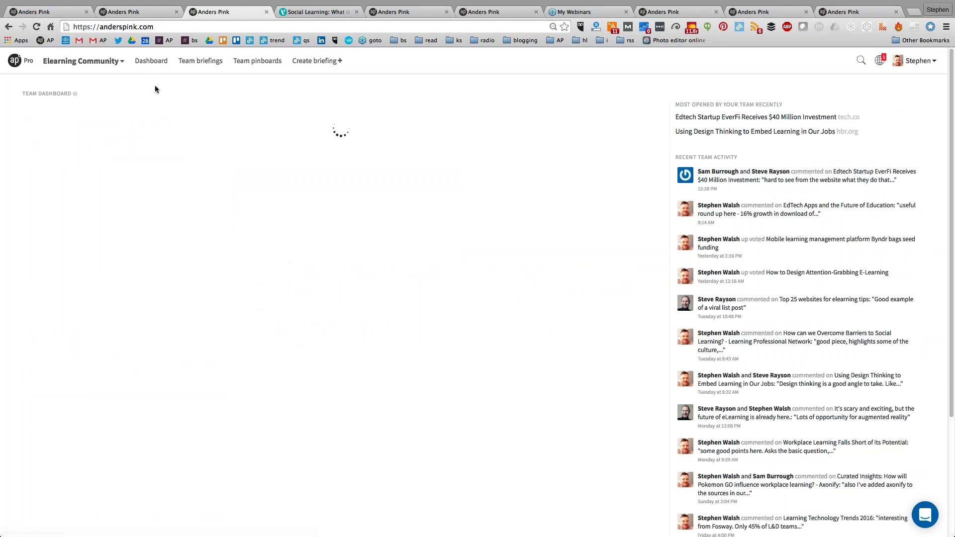